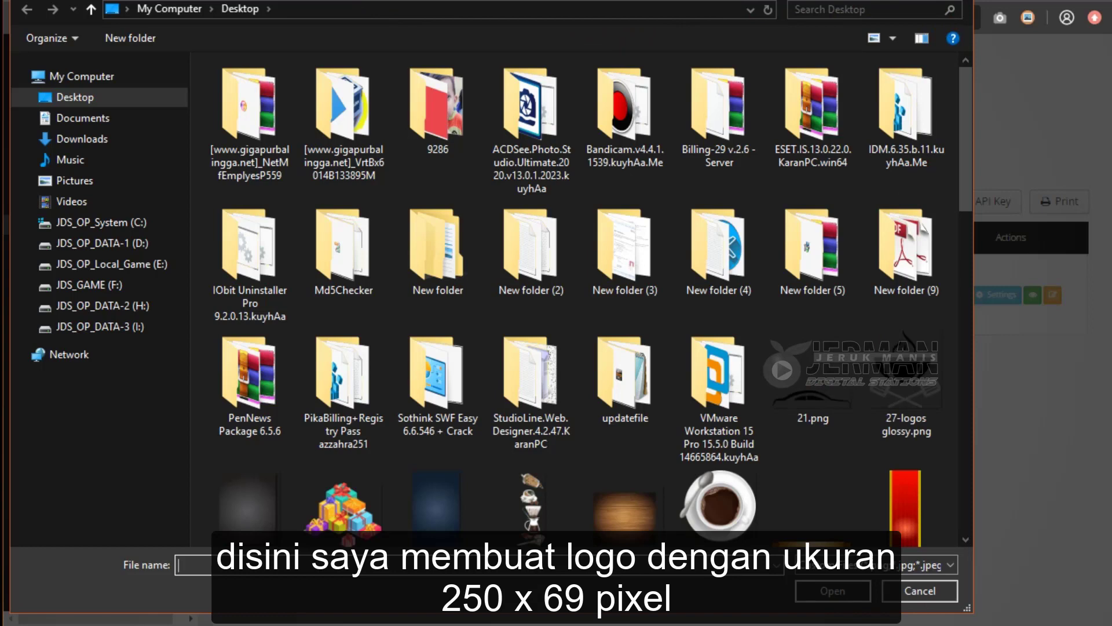
Save the JDS GAME ARENA cybercafe details with the status Live, and close the cashier sign-in window
left_click_drag(369, 0, 371, 22)
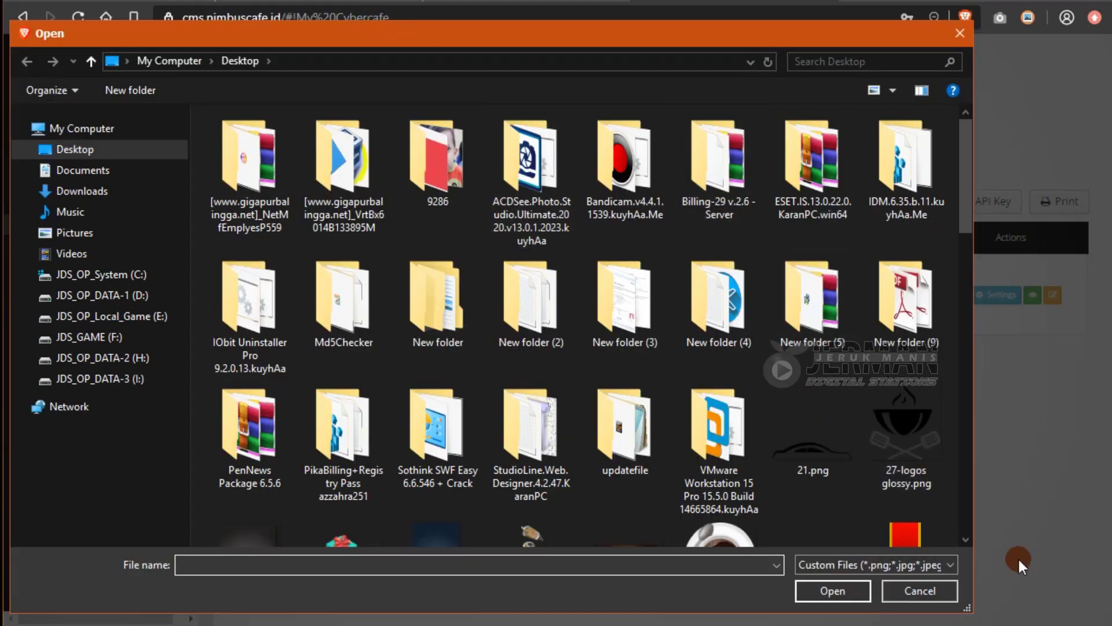
key("Escape")
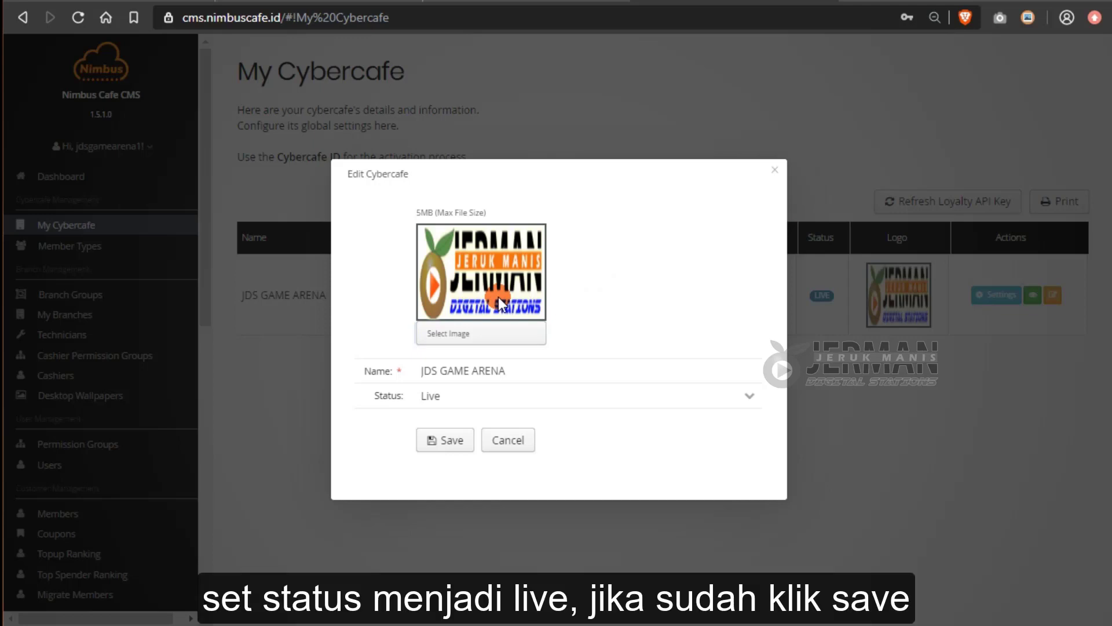
left_click(747, 396)
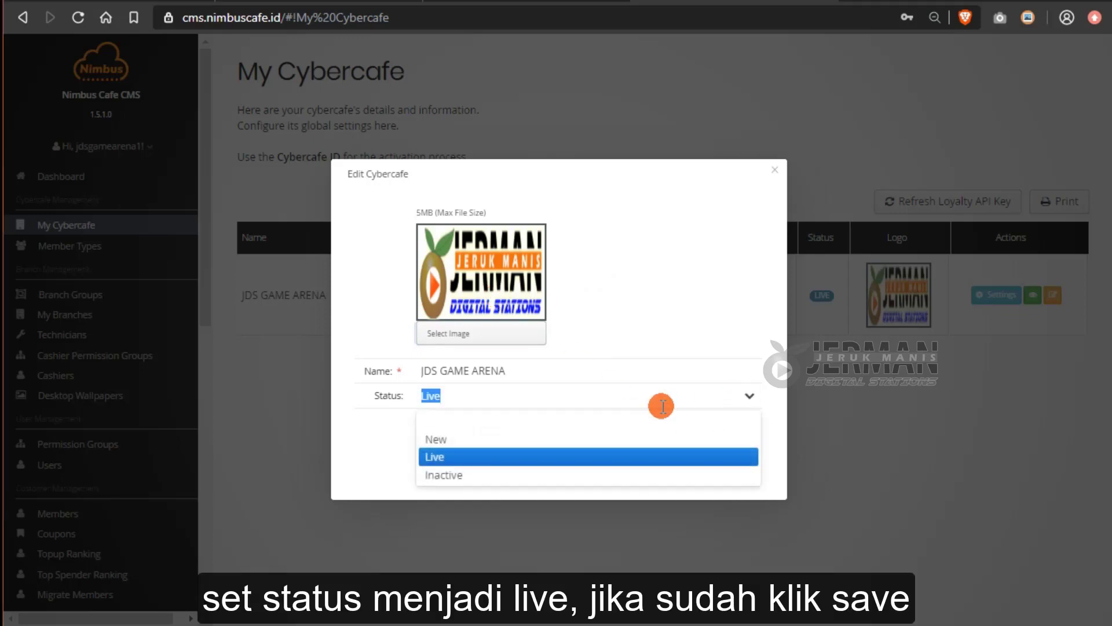
left_click(364, 445)
left_click(448, 438)
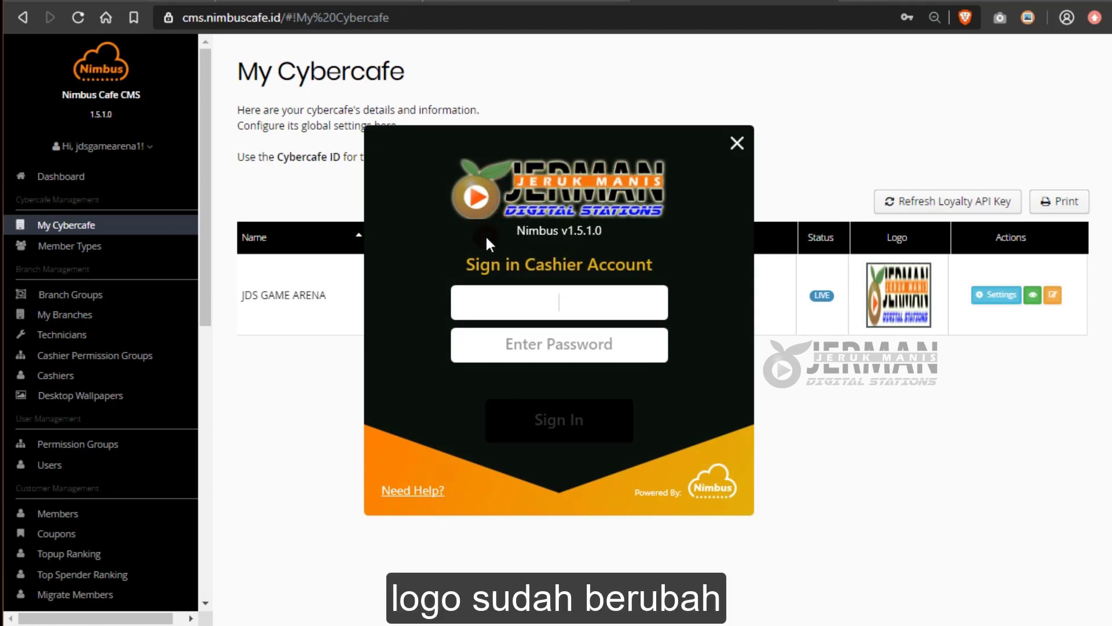
left_click(736, 145)
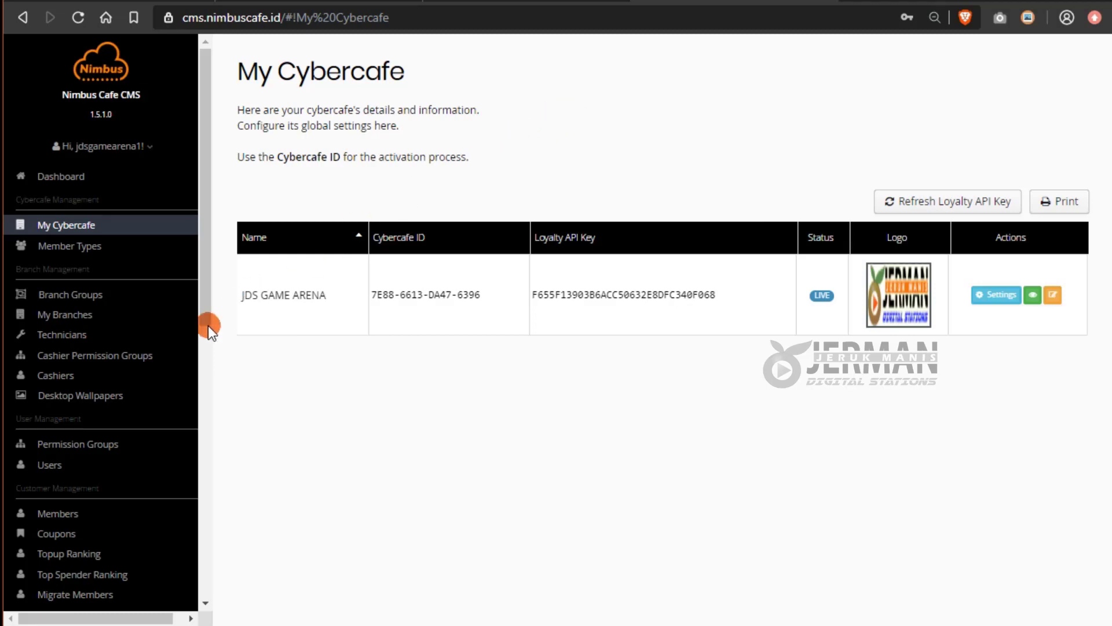
Open the Technicians page and examine the instructions for triggering Technician mode from the client app
left_click(62, 336)
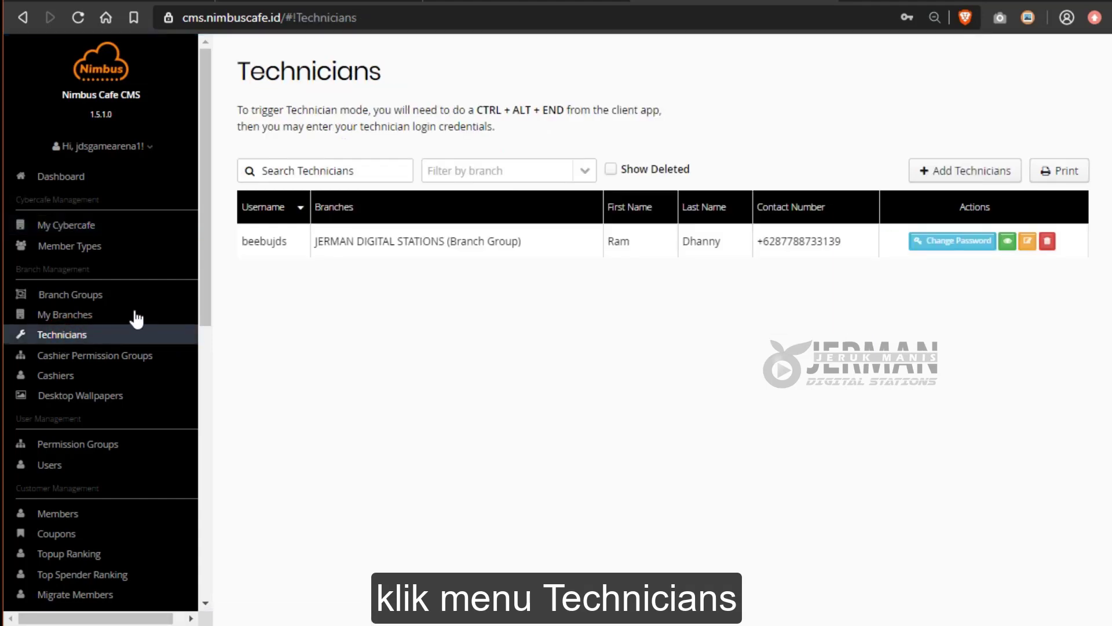
left_click(270, 242)
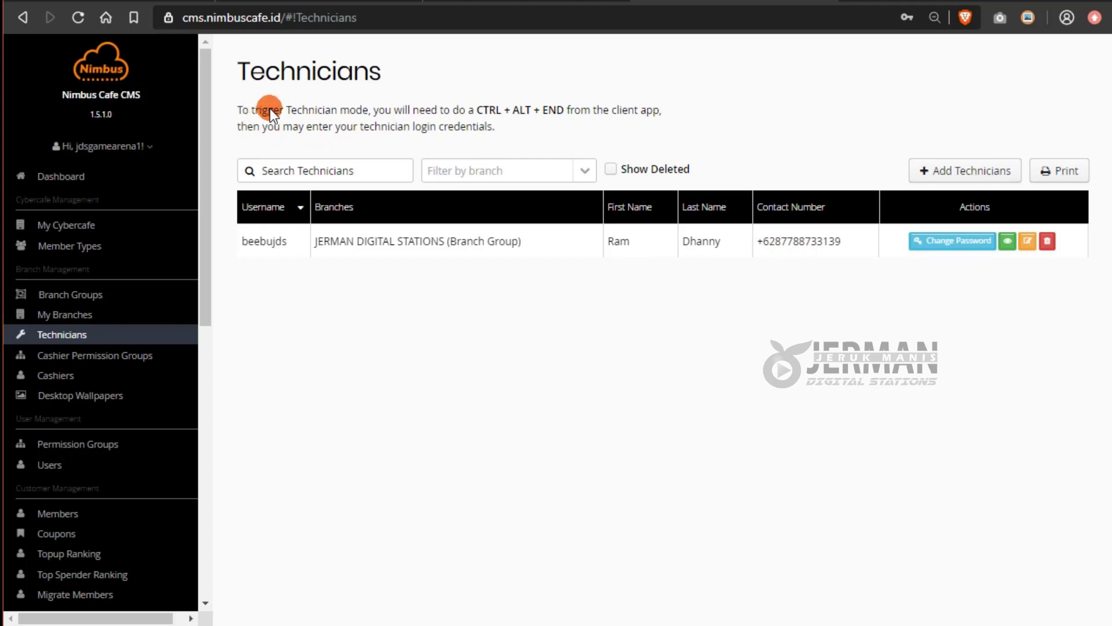
left_click_drag(481, 116, 561, 120)
left_click(559, 121)
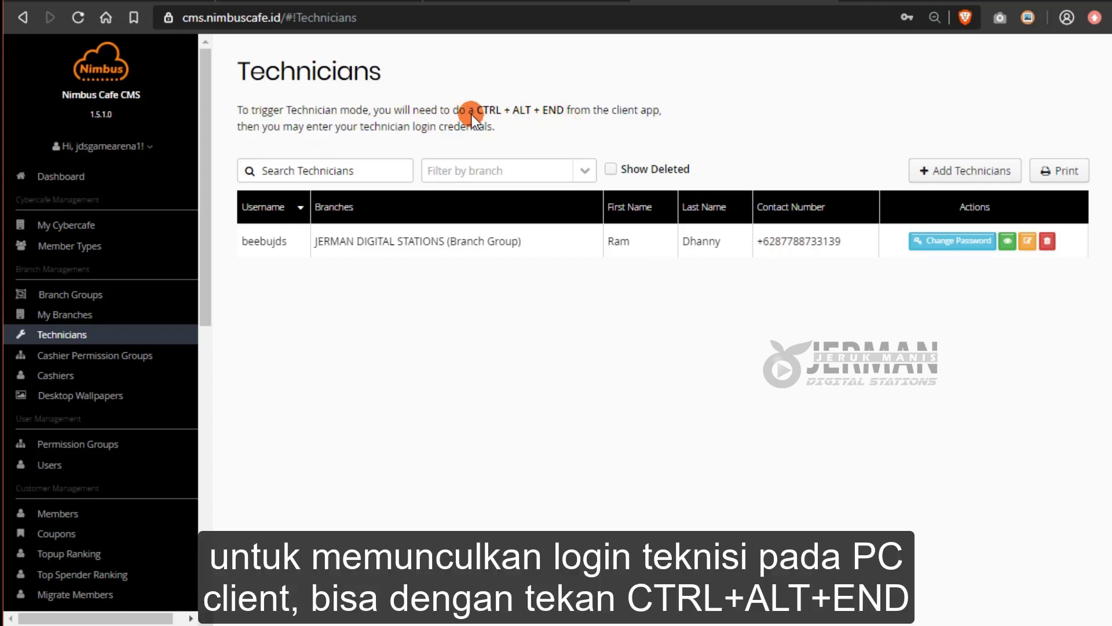
left_click_drag(478, 112, 565, 115)
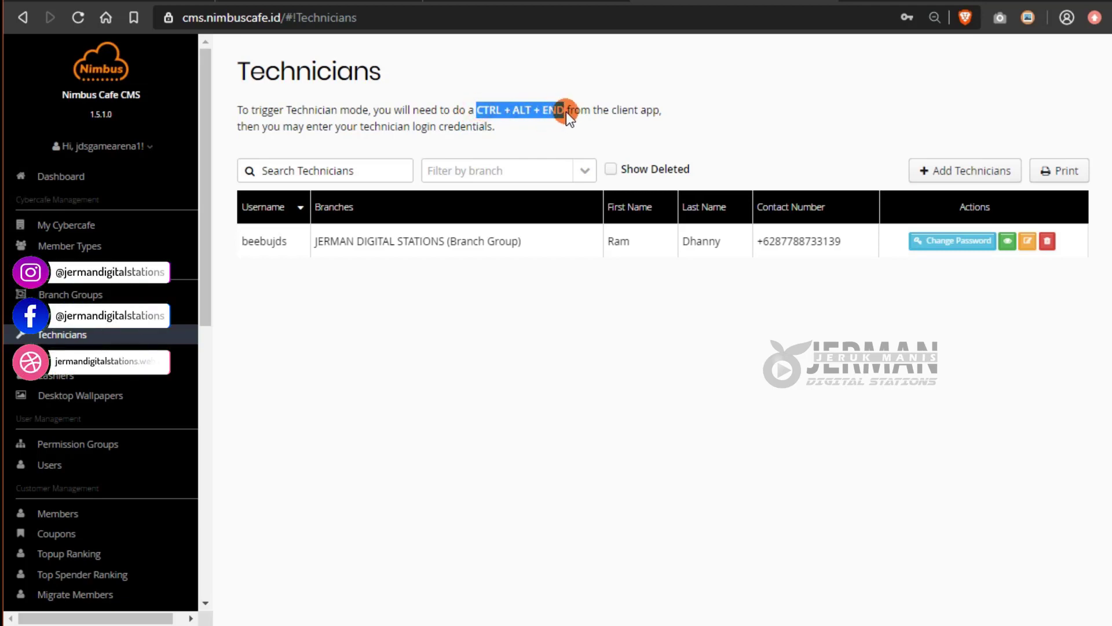
left_click(590, 116)
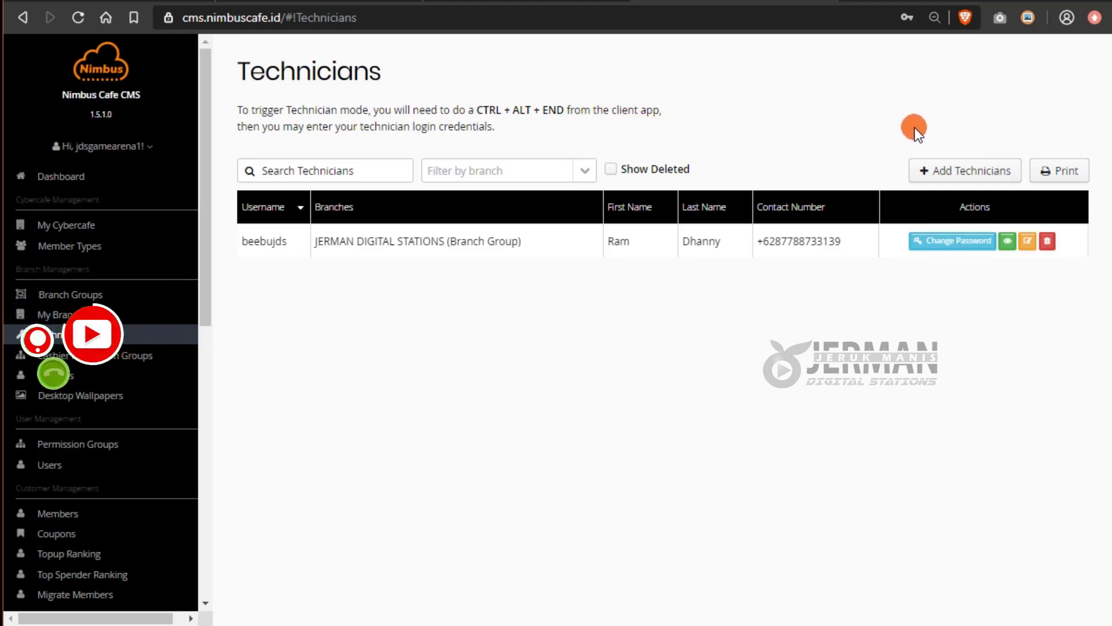
left_click(950, 171)
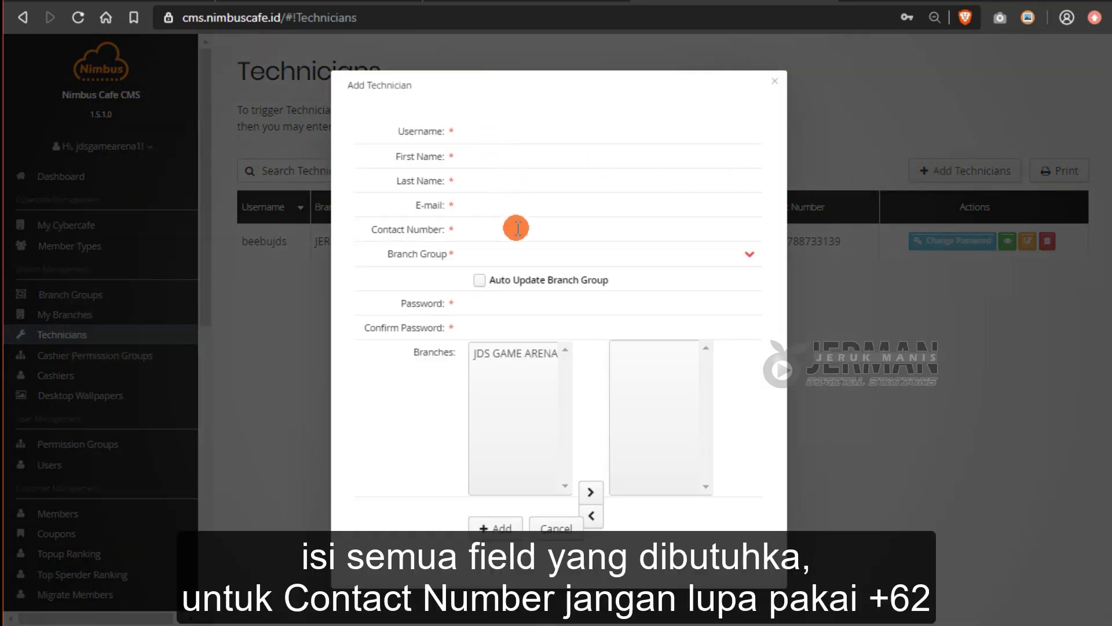
left_click(748, 257)
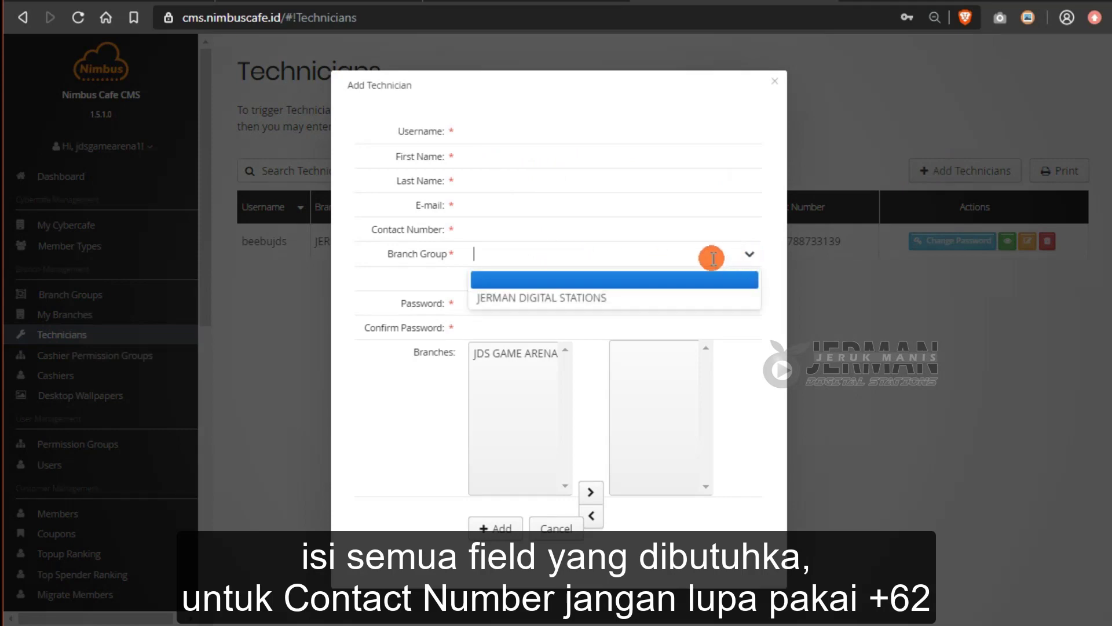
left_click(600, 298)
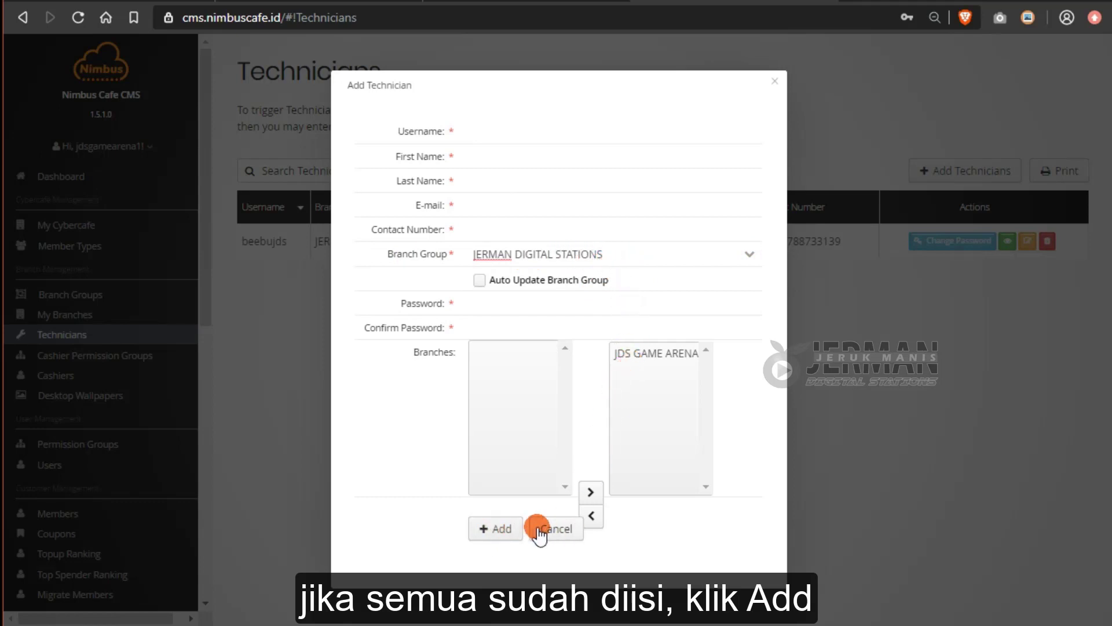
left_click(775, 82)
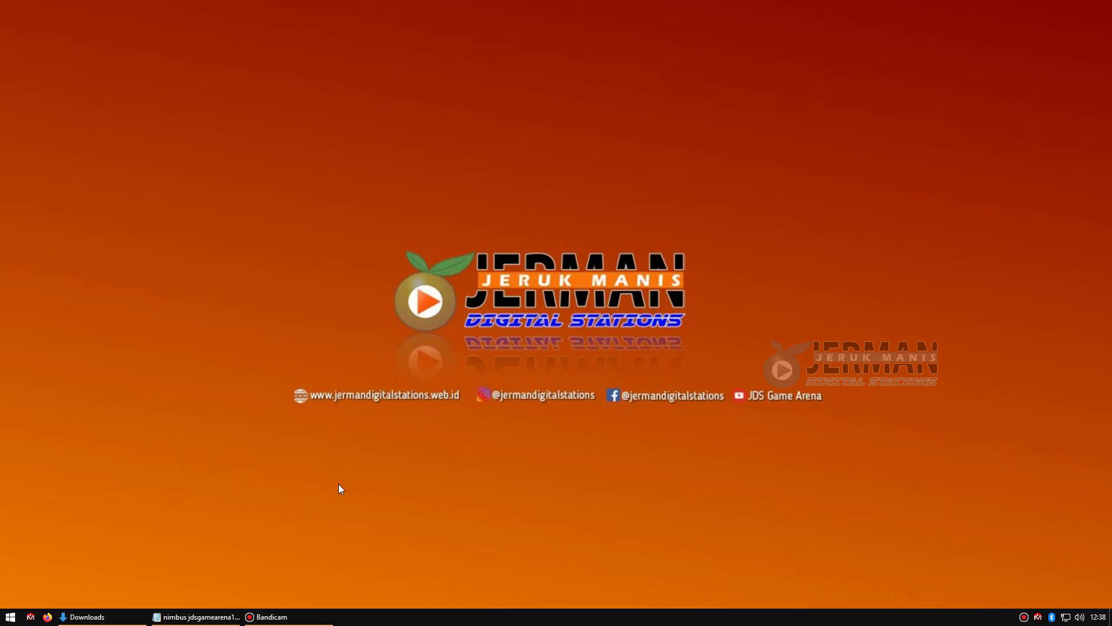
Launch the NimbusAgentSetup installer from the Downloads folder and minimize the folder window
left_click(87, 616)
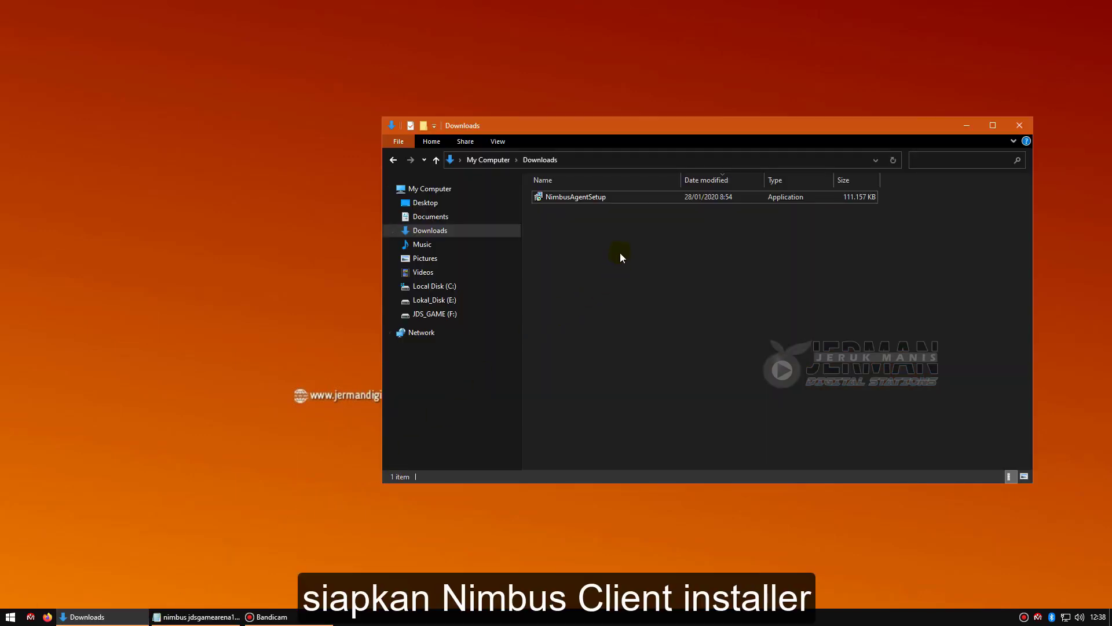
double_click(587, 196)
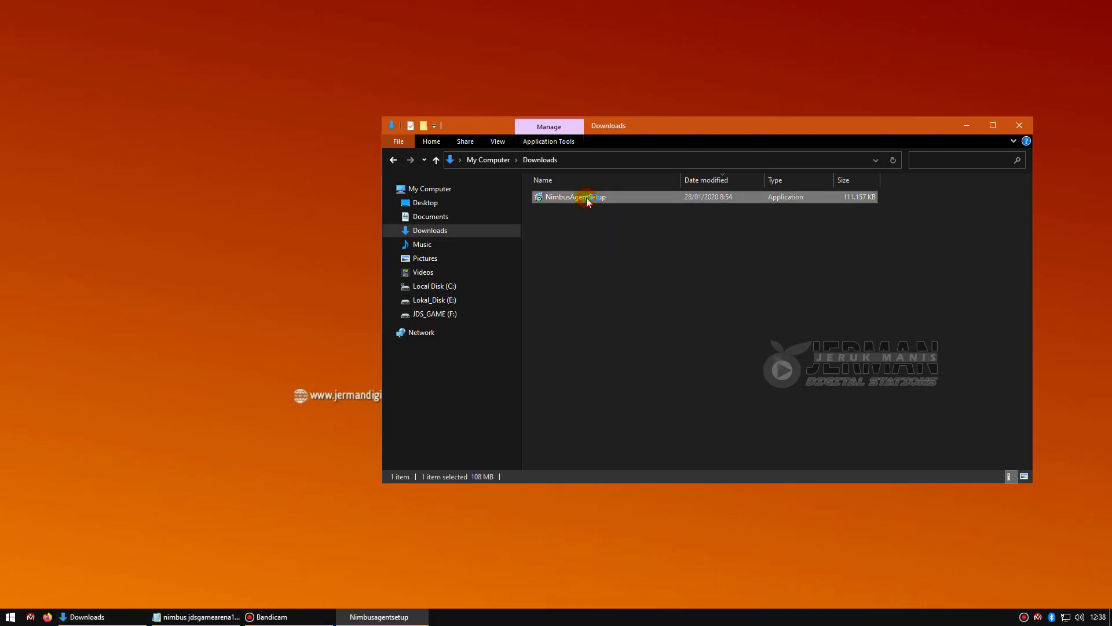
left_click(955, 126)
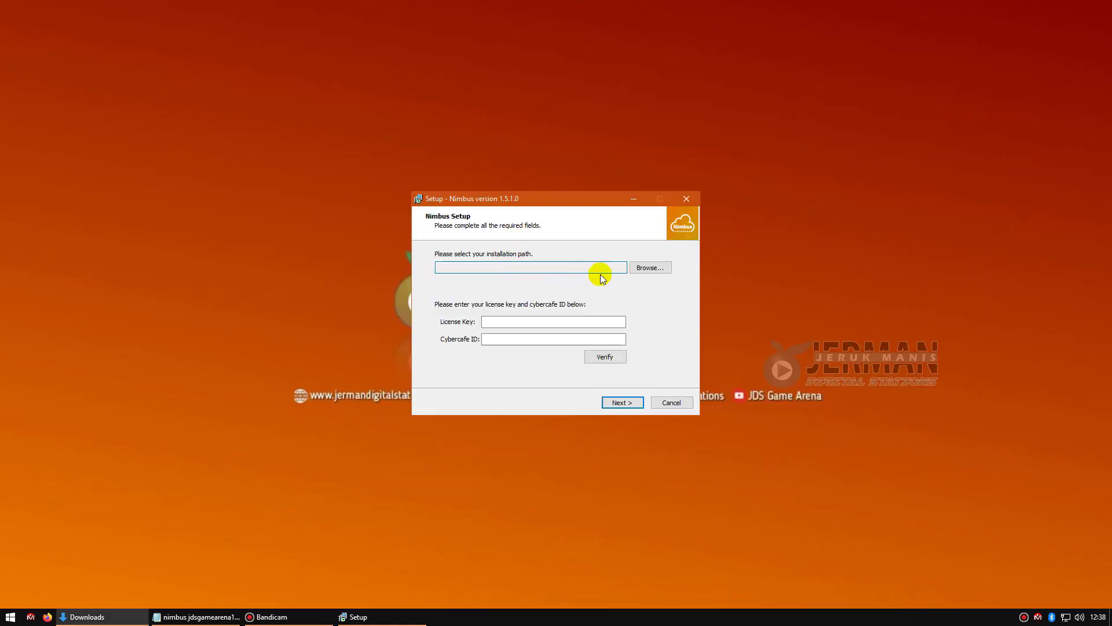
Set the Nimbus installation path to C:\GoCafe Client
left_click(642, 267)
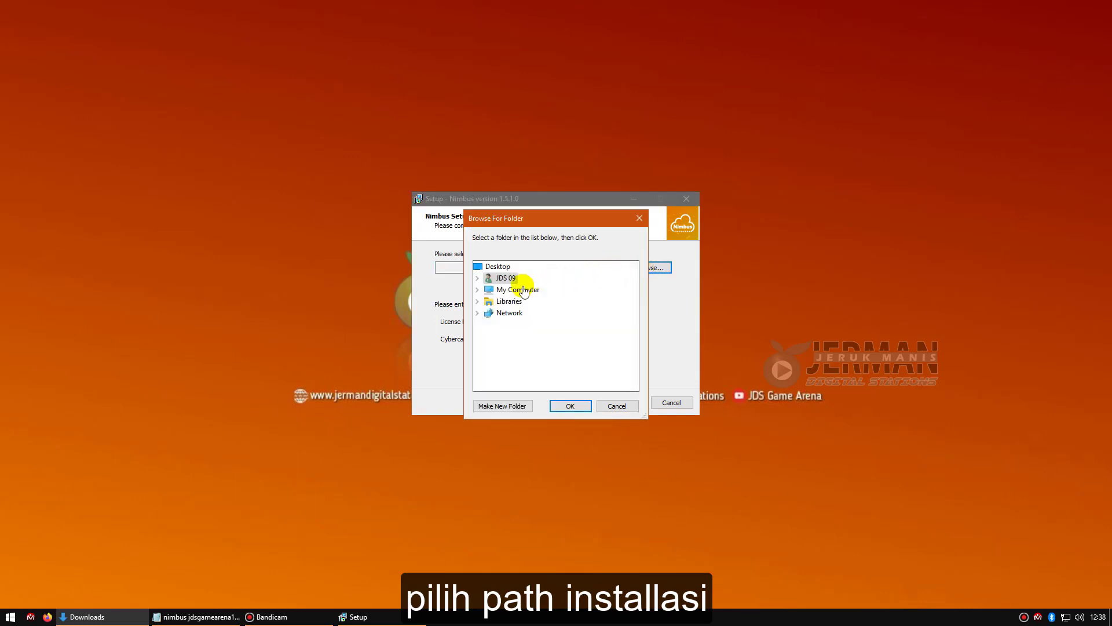
left_click(478, 289)
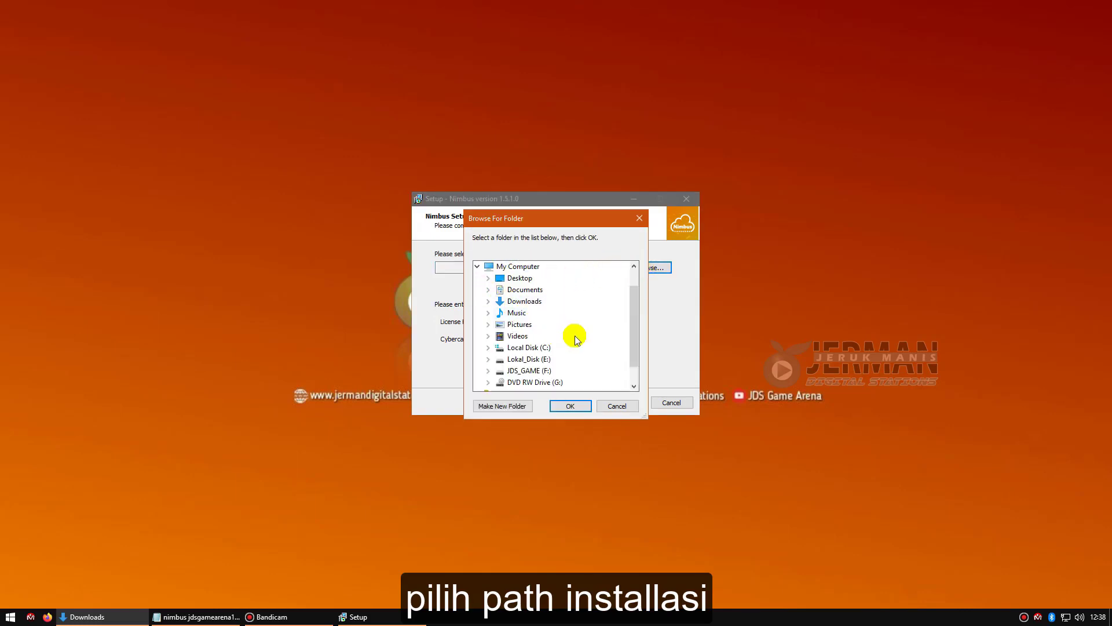
scroll(576, 340, "down", 1)
double_click(529, 323)
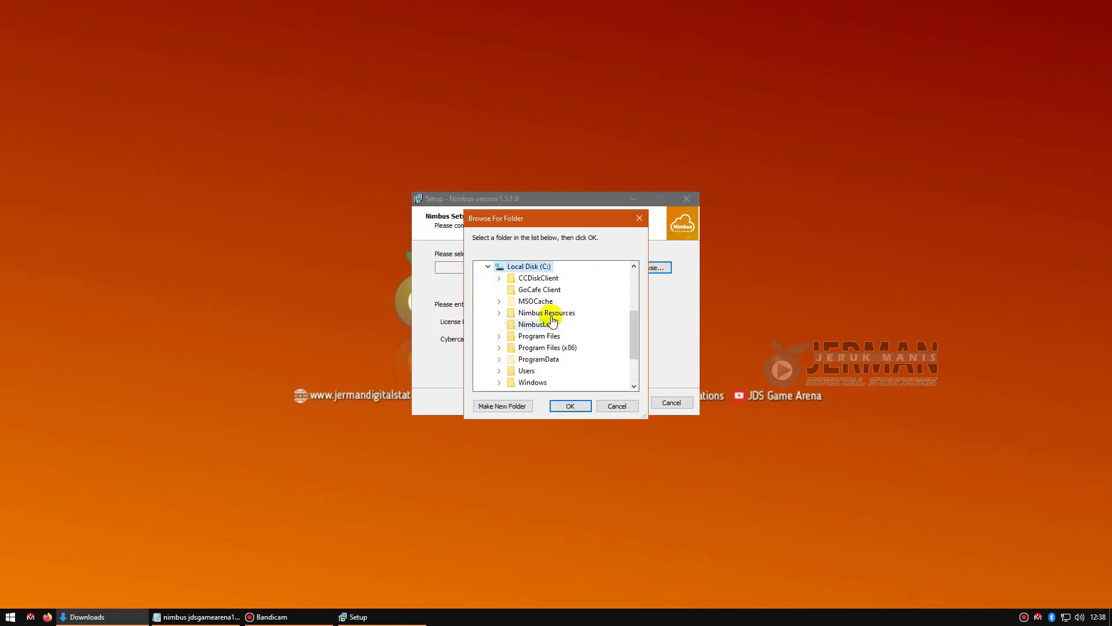
left_click(570, 406)
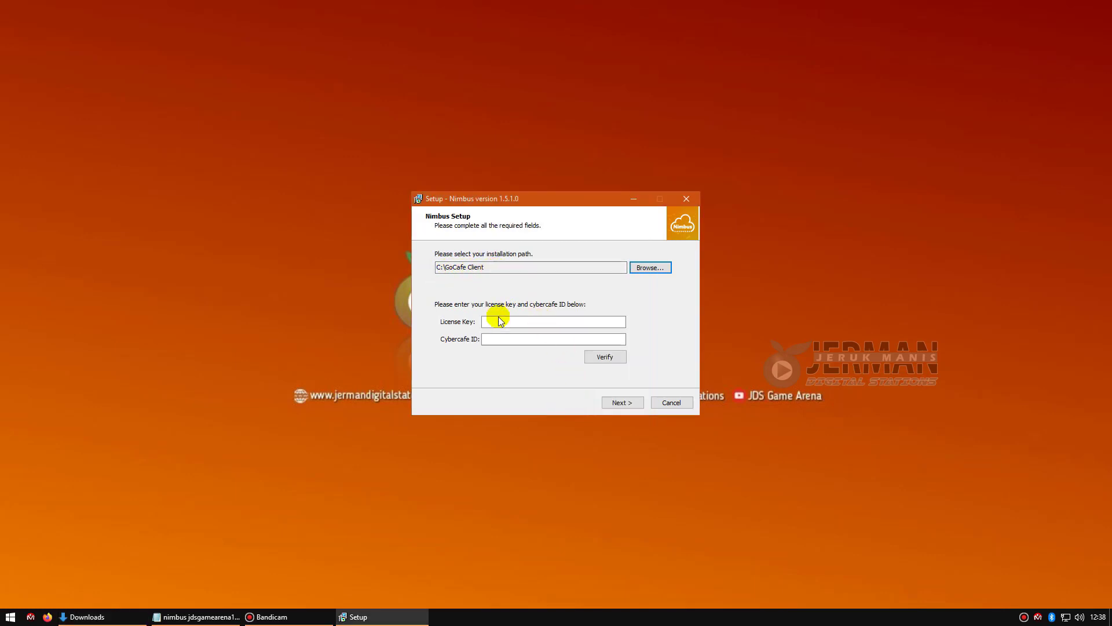
Copy the license key from the nimbus jdsgamearena1 text file into the License Key field of the Nimbus setup
left_click(235, 620)
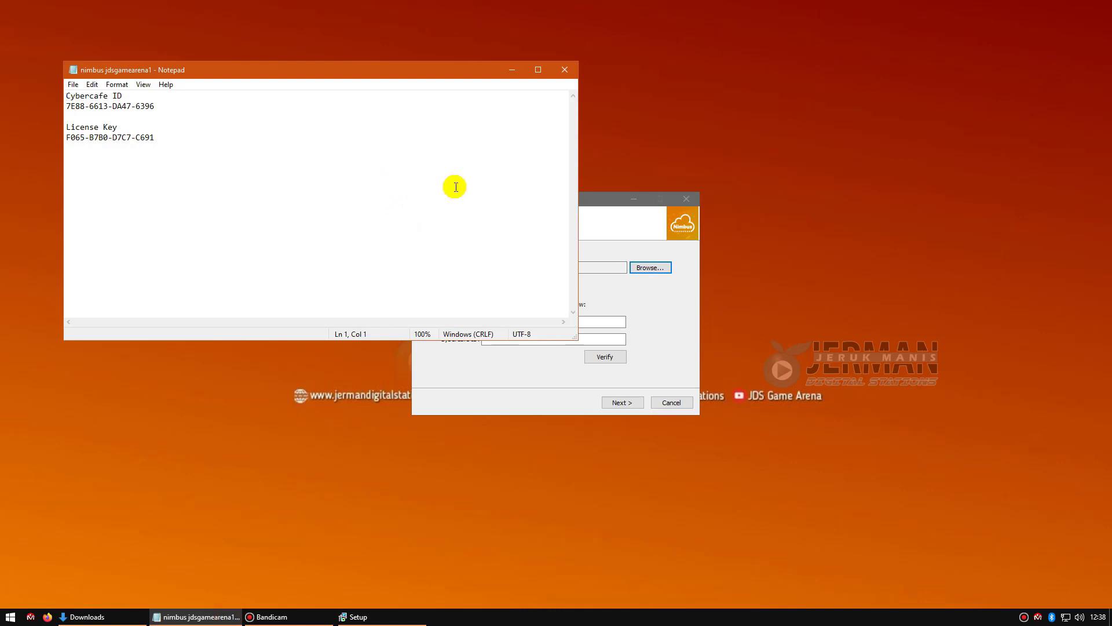
left_click_drag(599, 201, 789, 214)
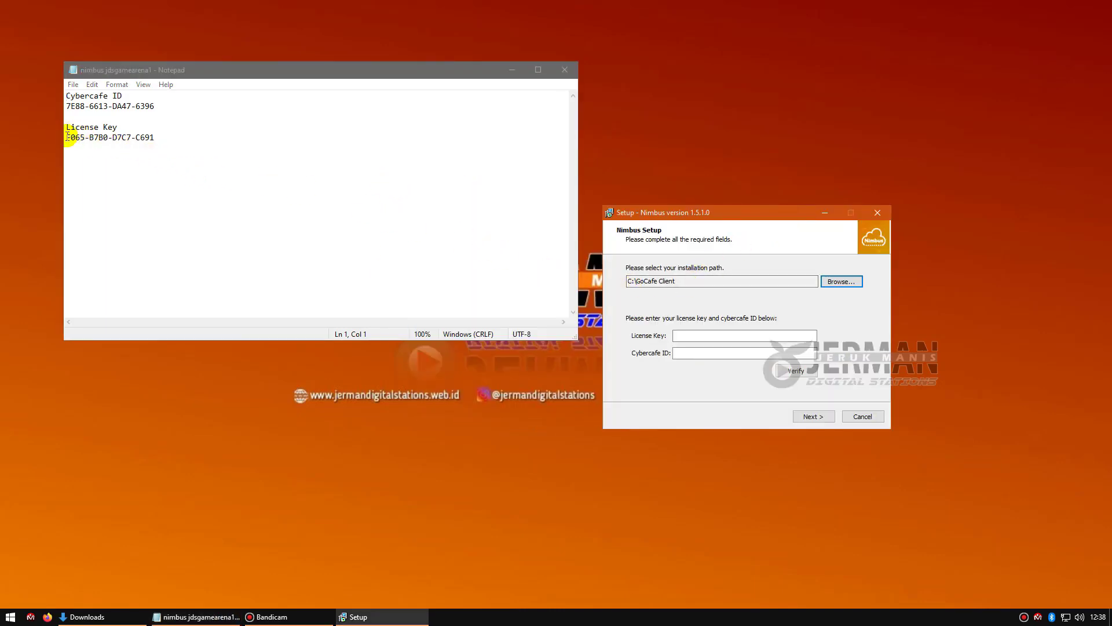
left_click_drag(67, 137, 154, 137)
right_click(146, 140)
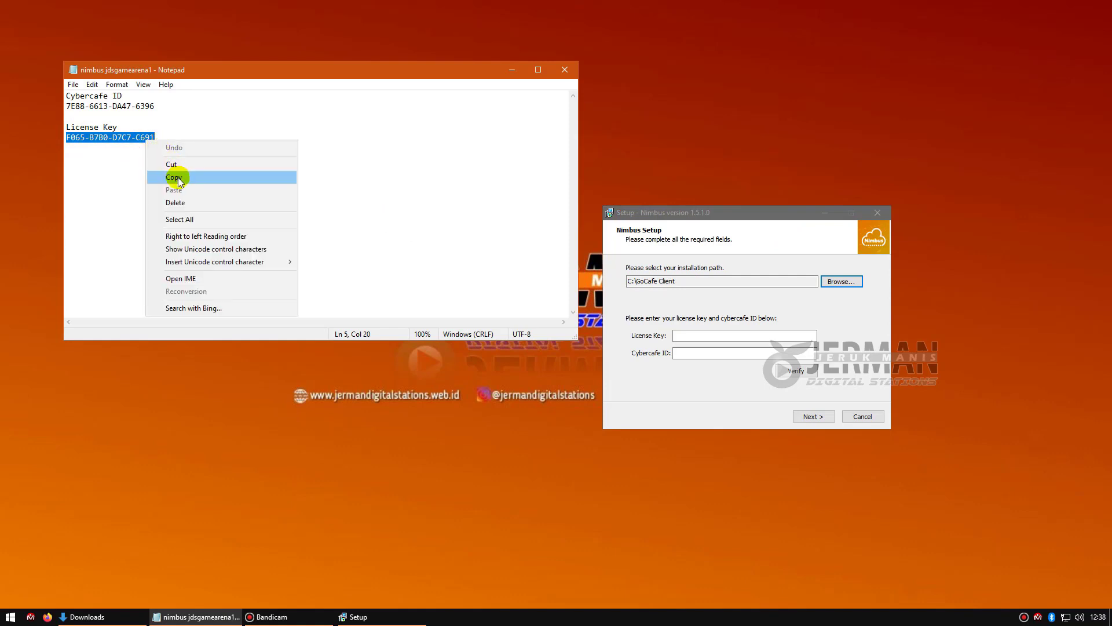
left_click(176, 178)
left_click(676, 337)
right_click(677, 337)
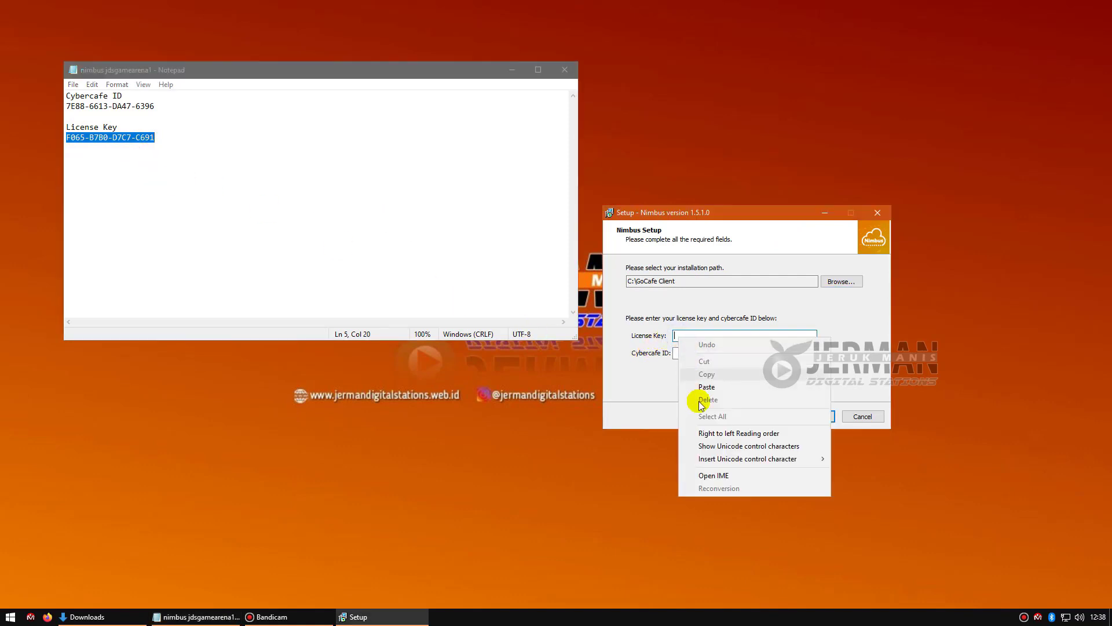
left_click(706, 386)
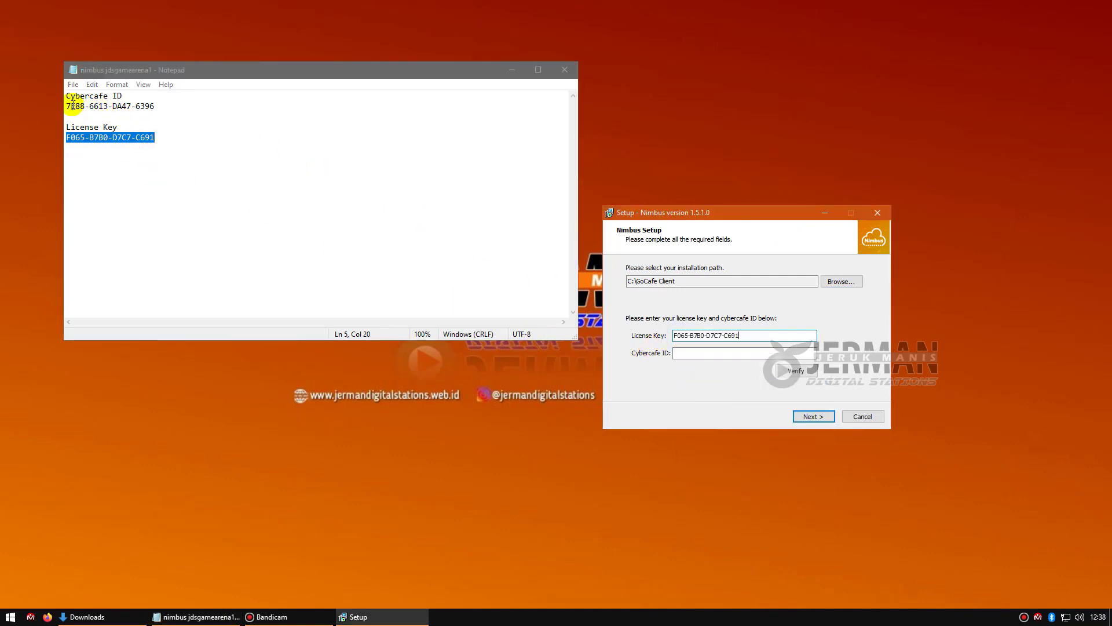
Copy the cybercafe ID from the text file into the setup's Cybercafe ID field, and minimize the text file
left_click_drag(73, 104, 154, 105)
right_click(150, 105)
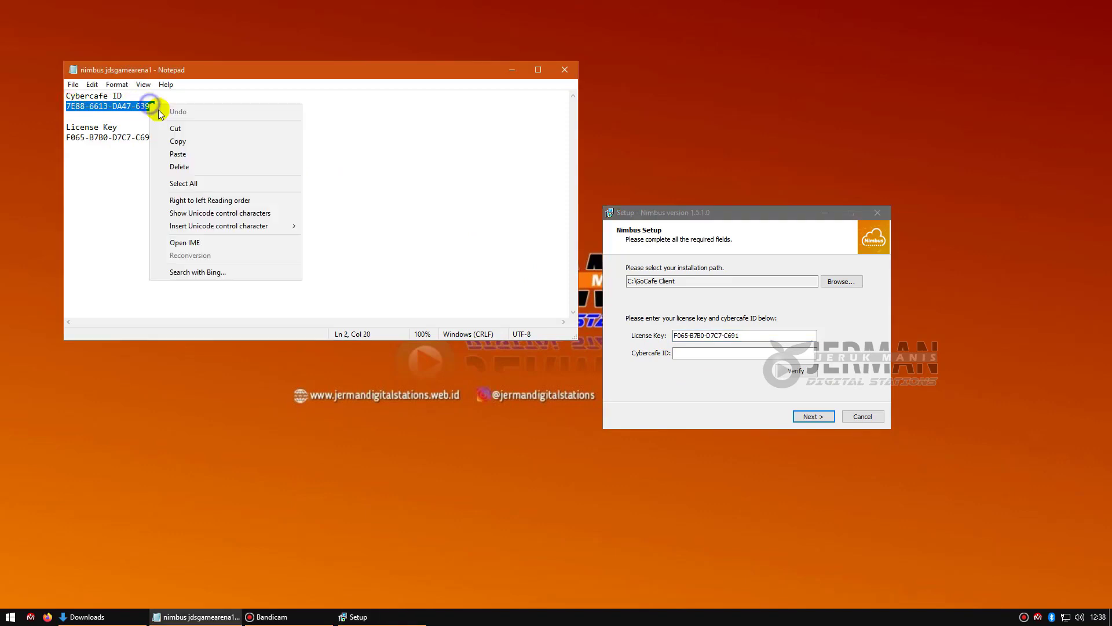
left_click(183, 141)
left_click(693, 354)
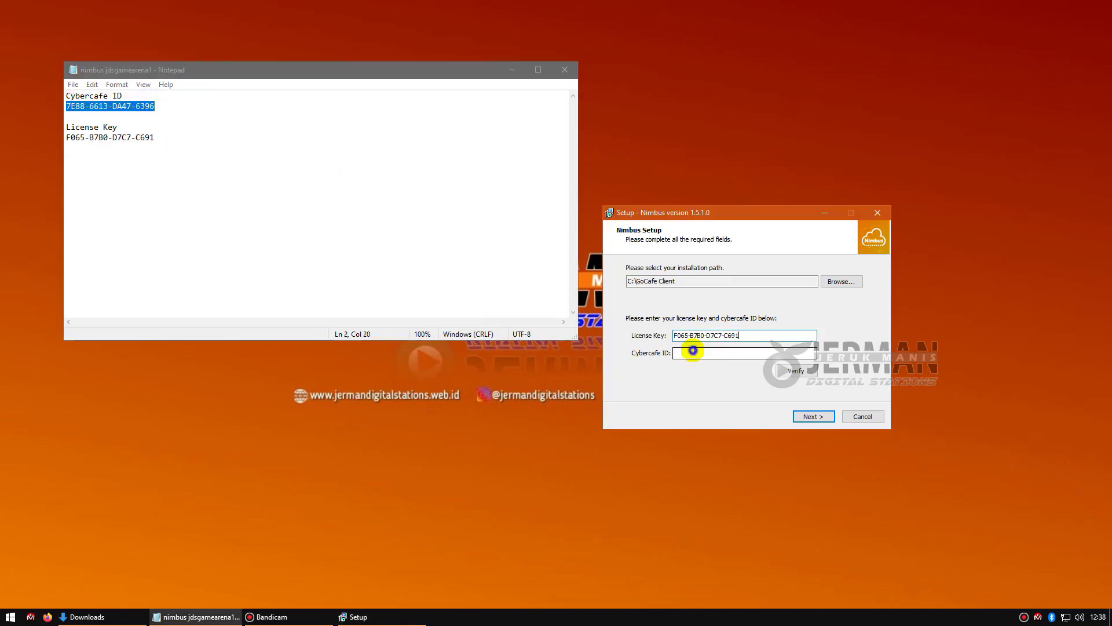
right_click(693, 354)
left_click(717, 392)
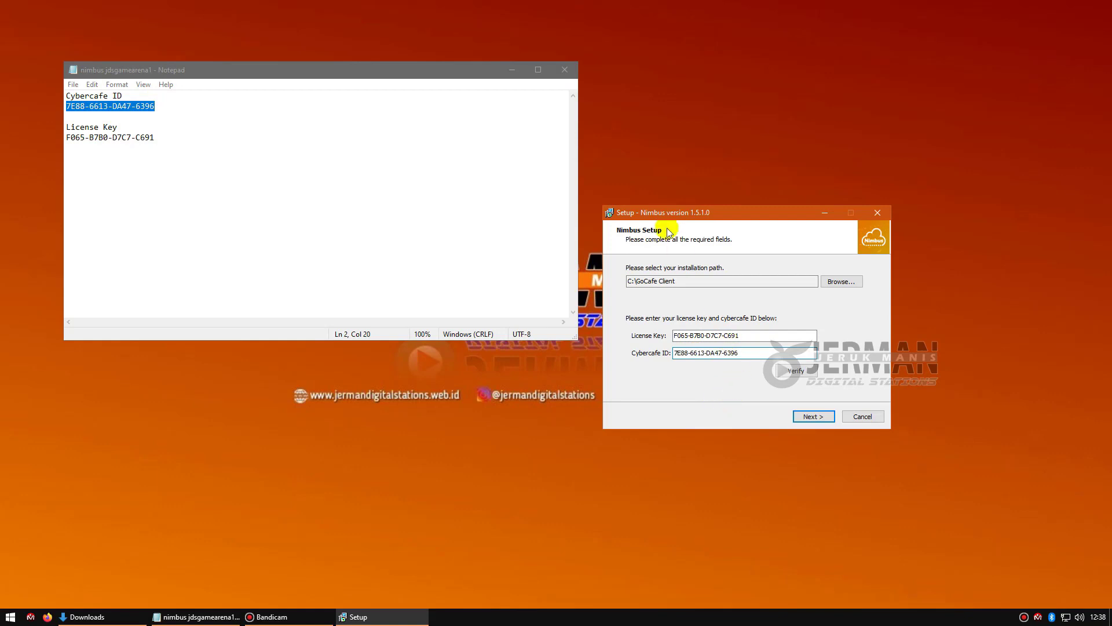
left_click(521, 74)
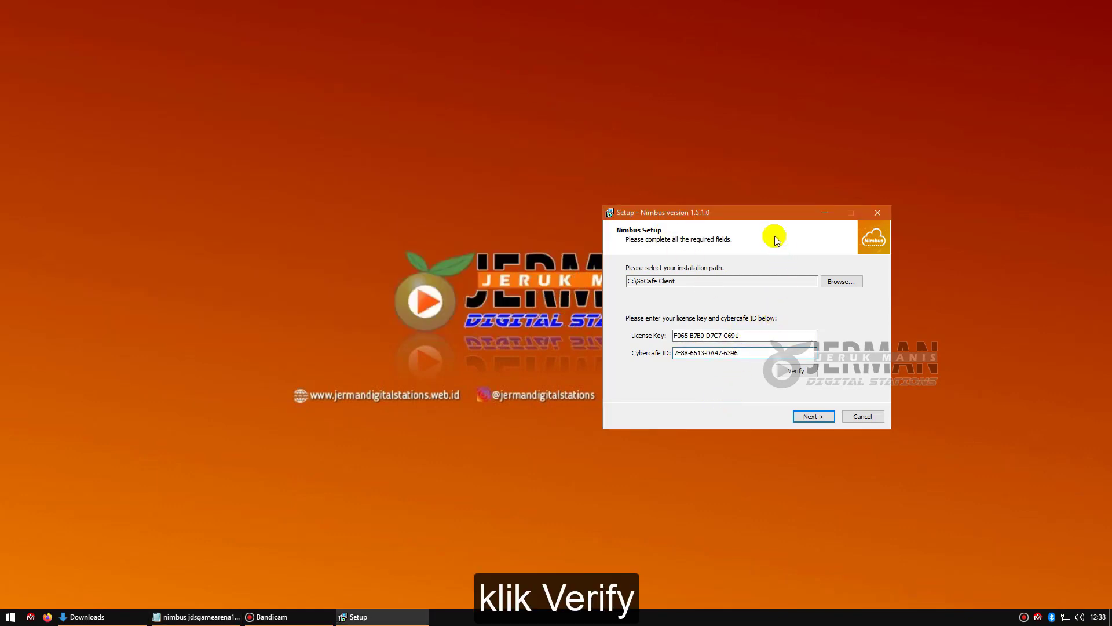
Verify the license key and cybercafe ID, then install Nimbus and finish the setup wizard
left_click(796, 373)
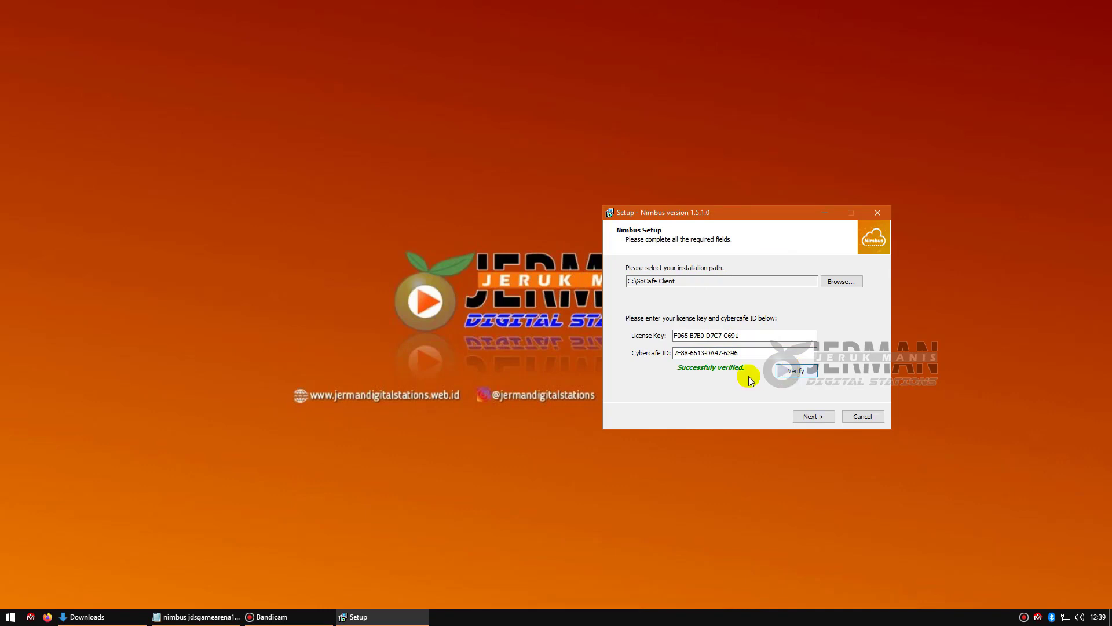
left_click(811, 417)
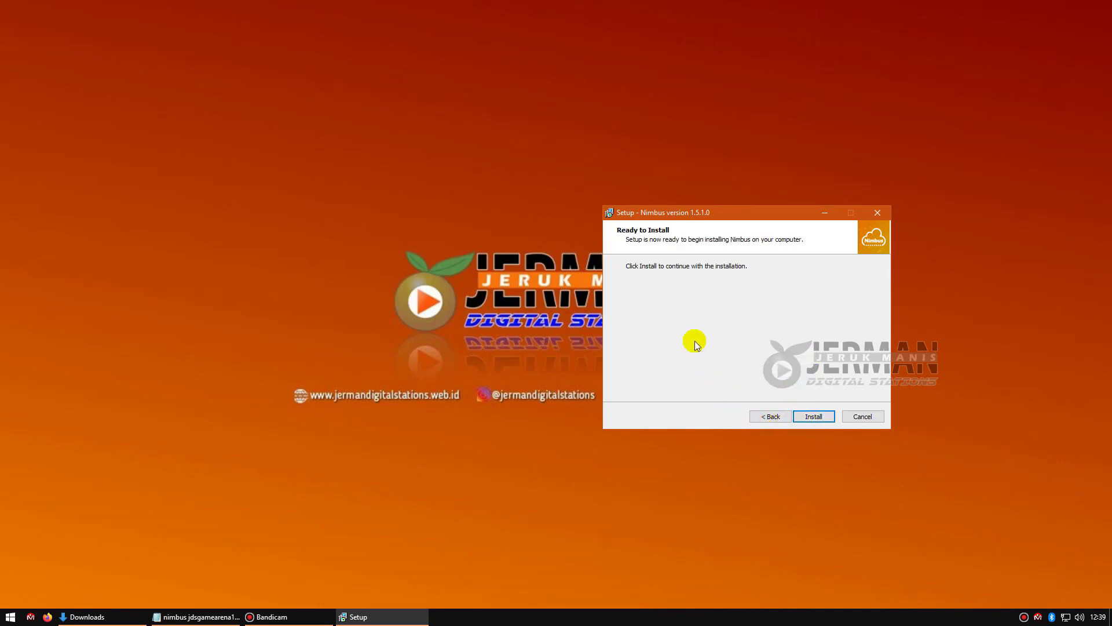
left_click(812, 416)
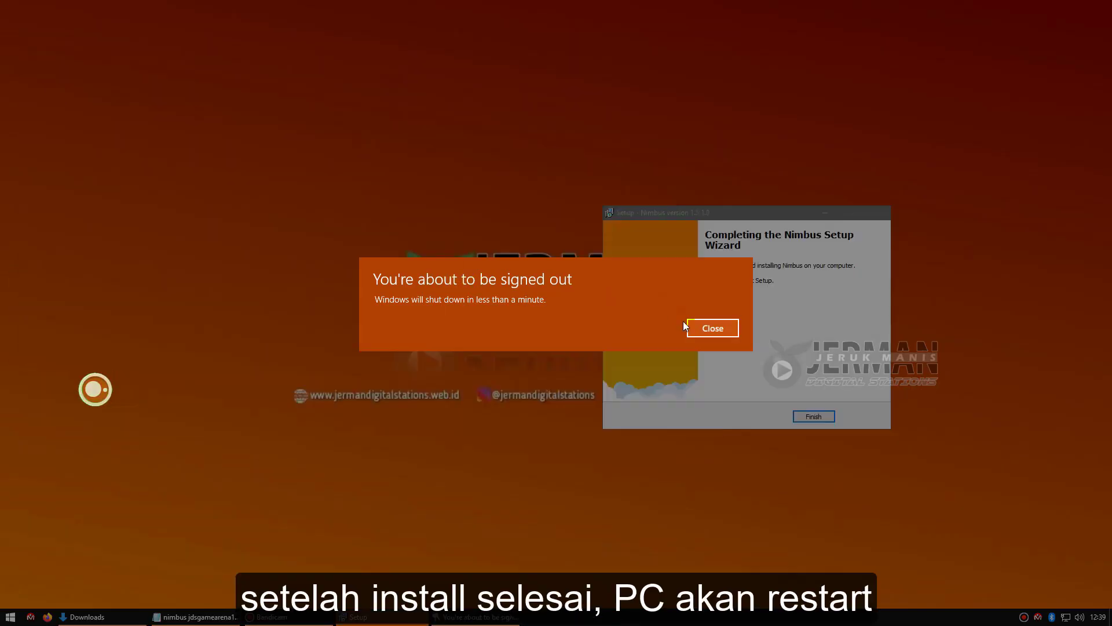
left_click(714, 329)
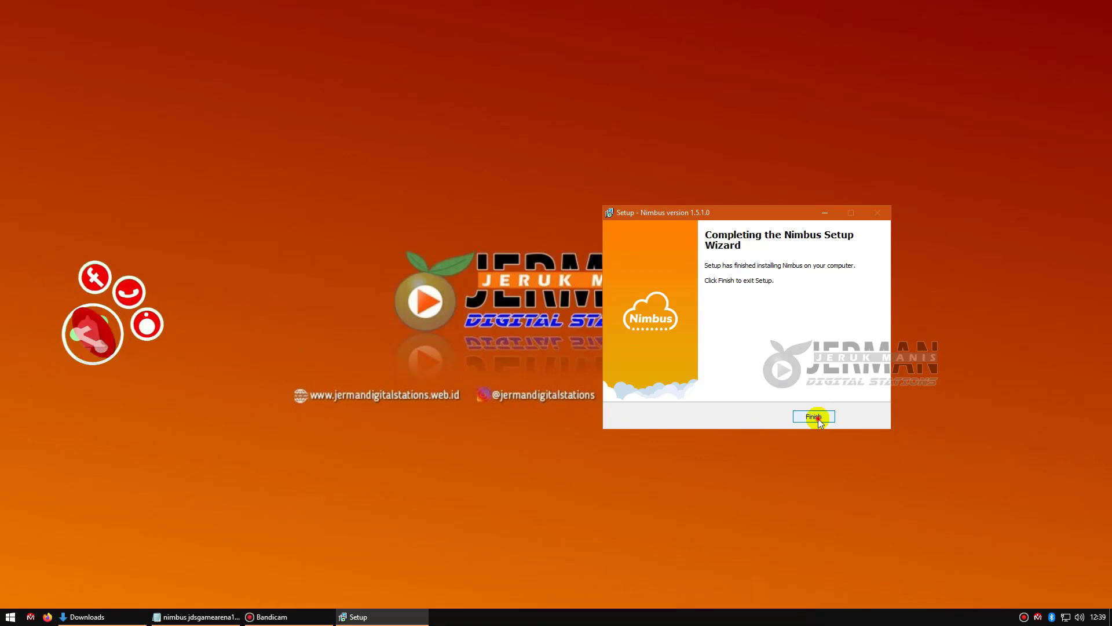
left_click(819, 417)
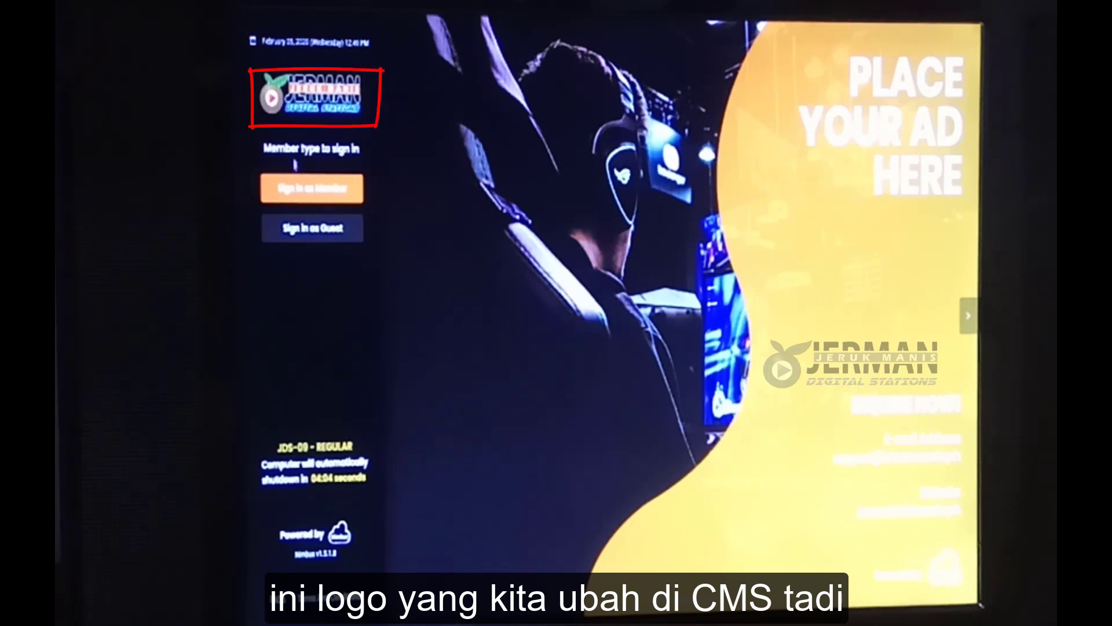
Look at the member and guest sign-in forms, and return to the member type selection
left_click(313, 194)
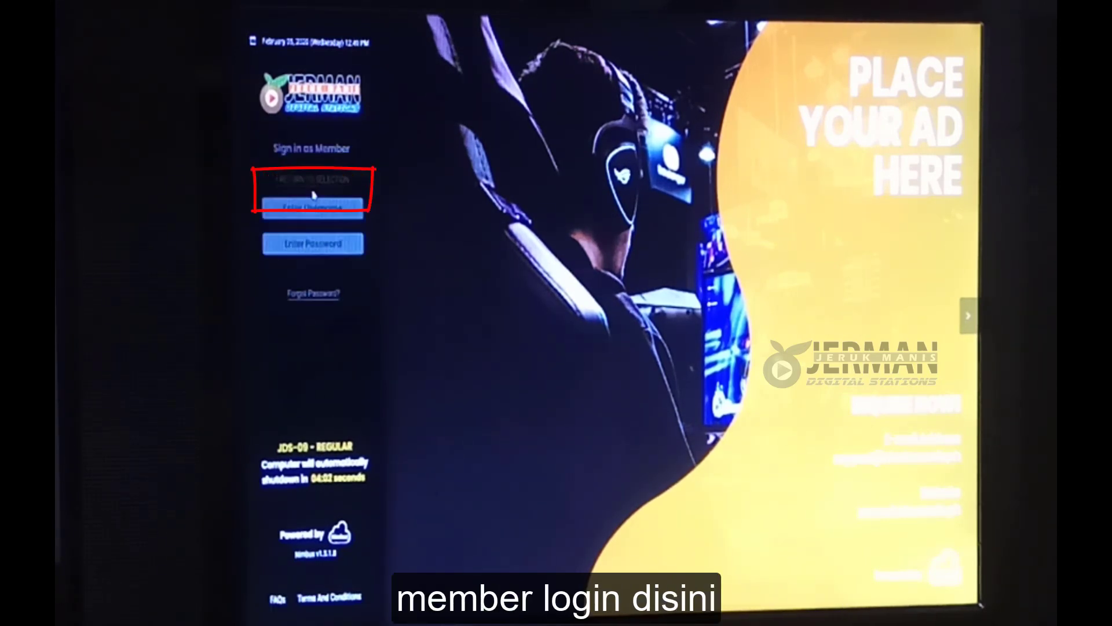
left_click(313, 180)
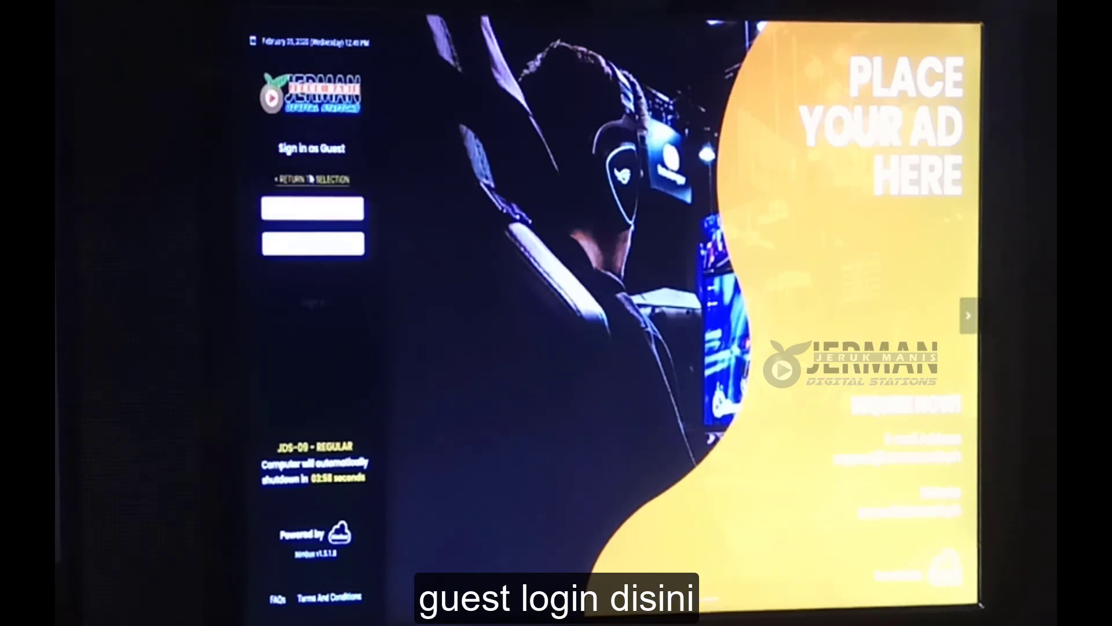
left_click(311, 179)
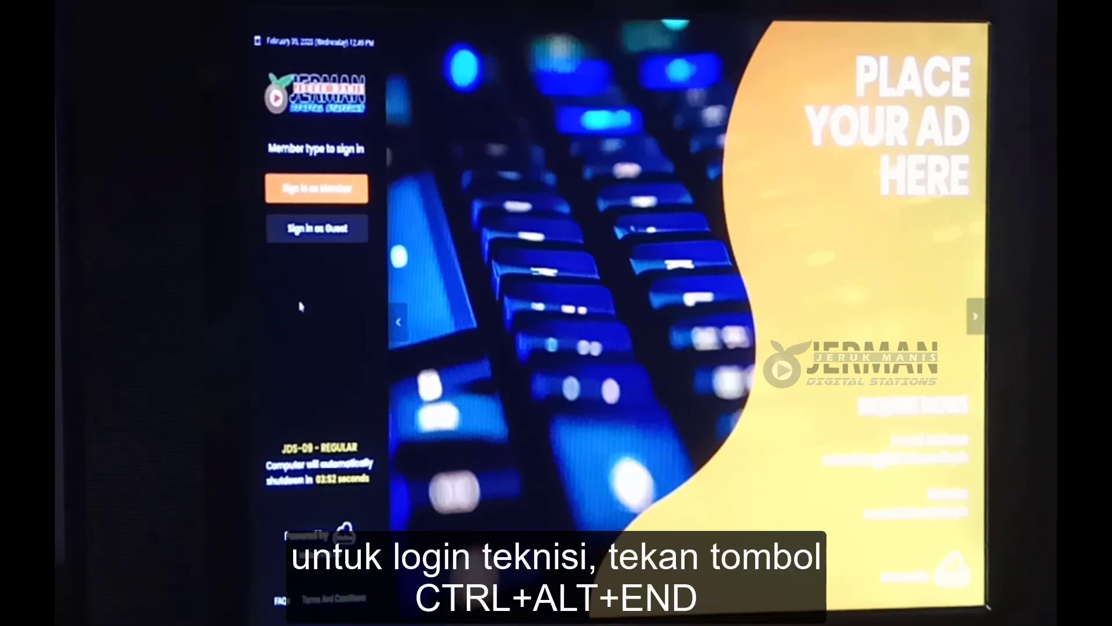
Reveal the hidden technician sign-in option and sign in with the technician's username and password
key("ctrl+alt+End")
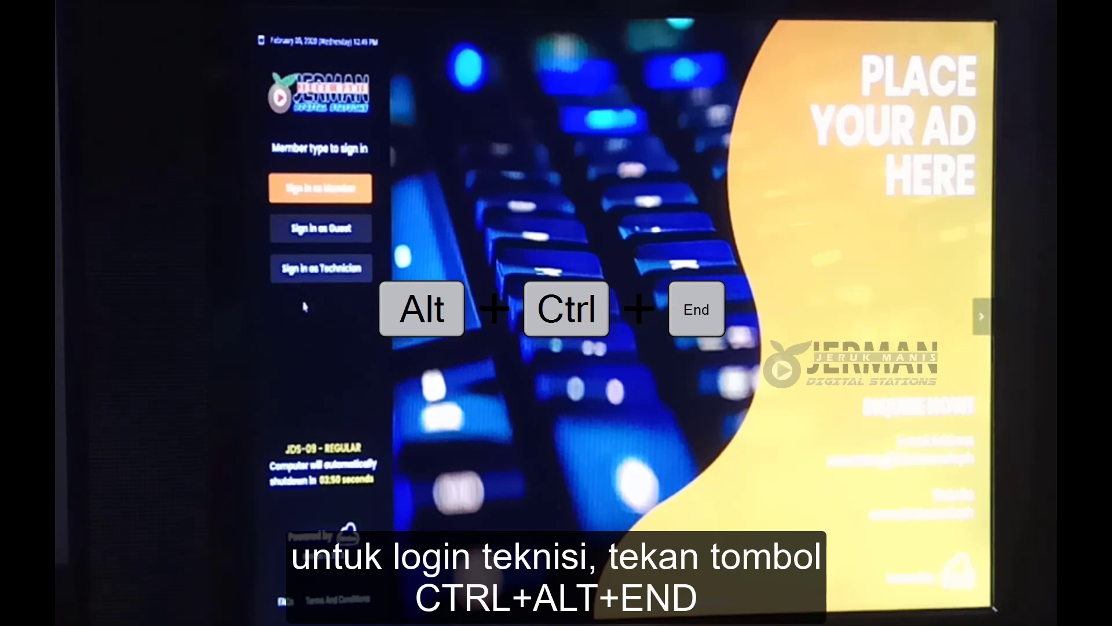
left_click(321, 269)
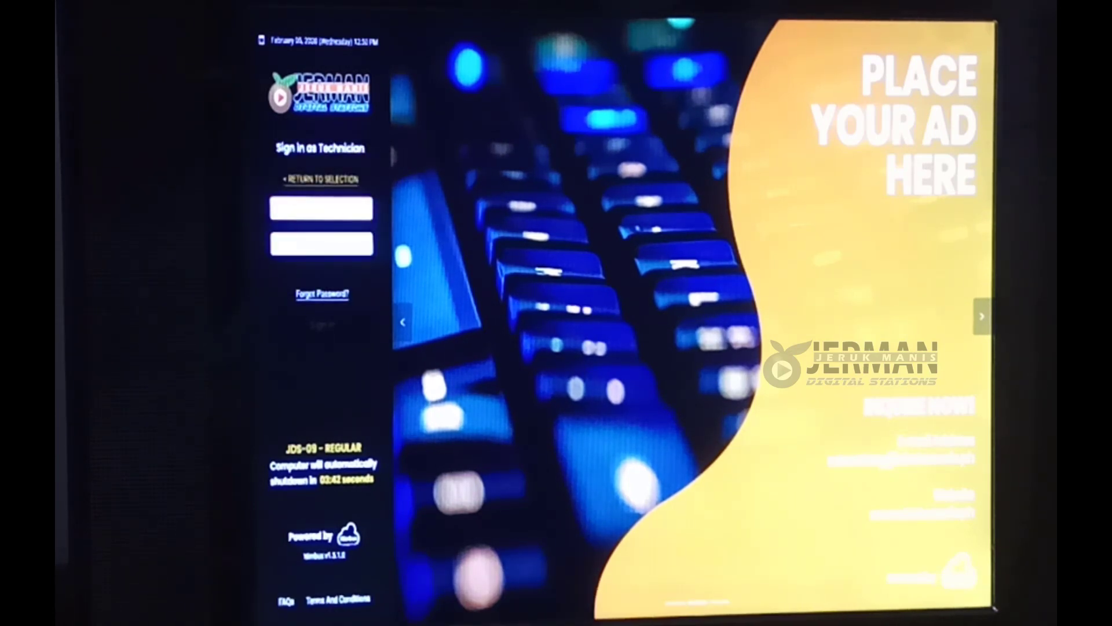
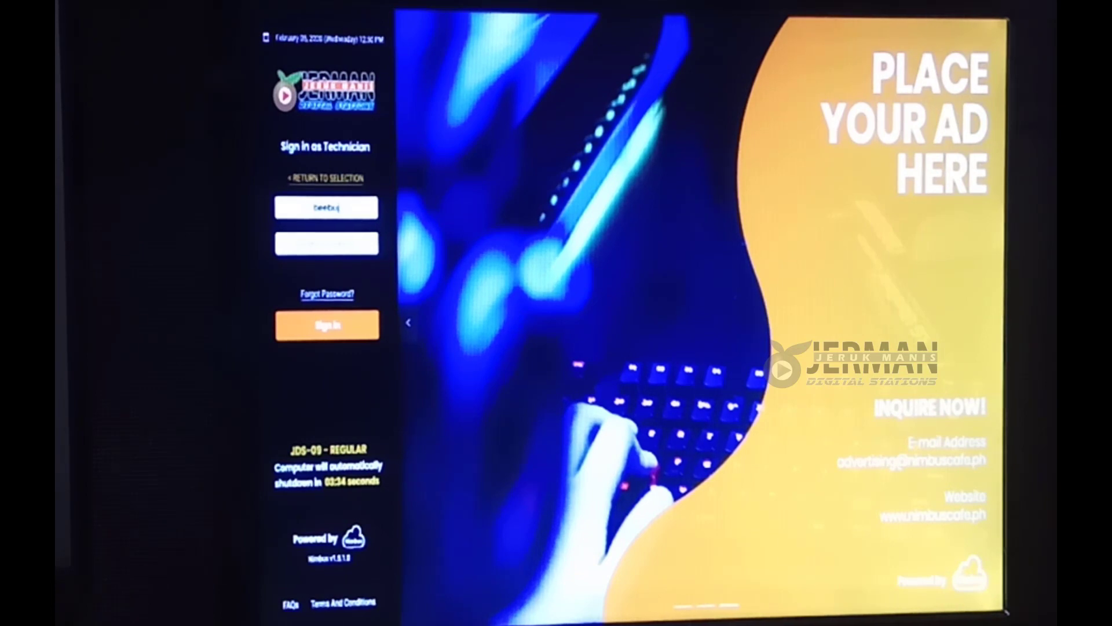
key("Tab")
type("*****")
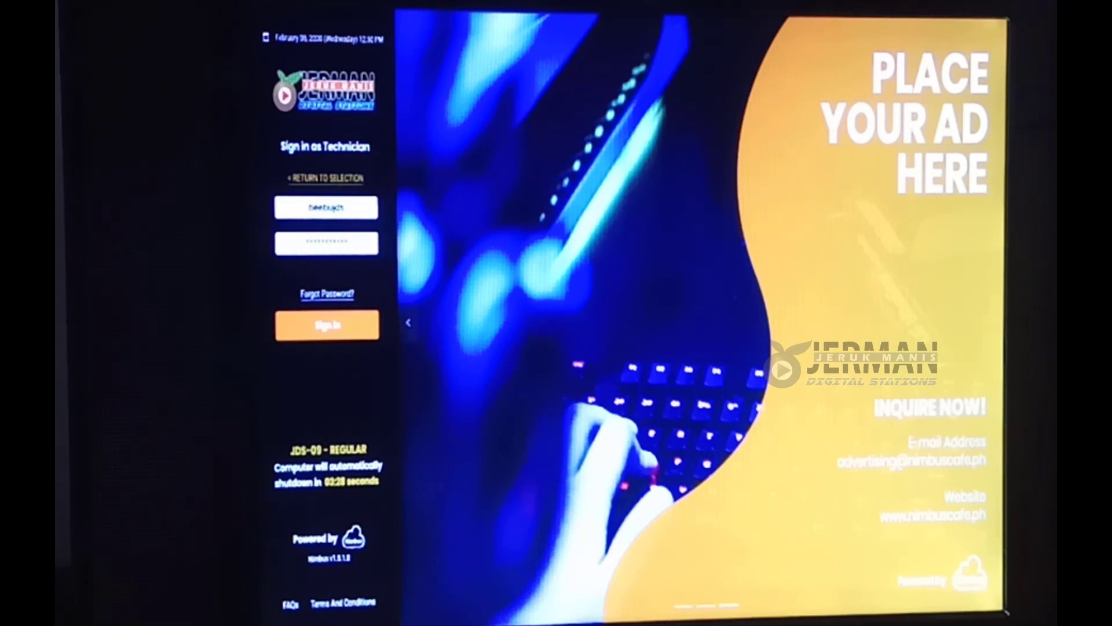
key("Return")
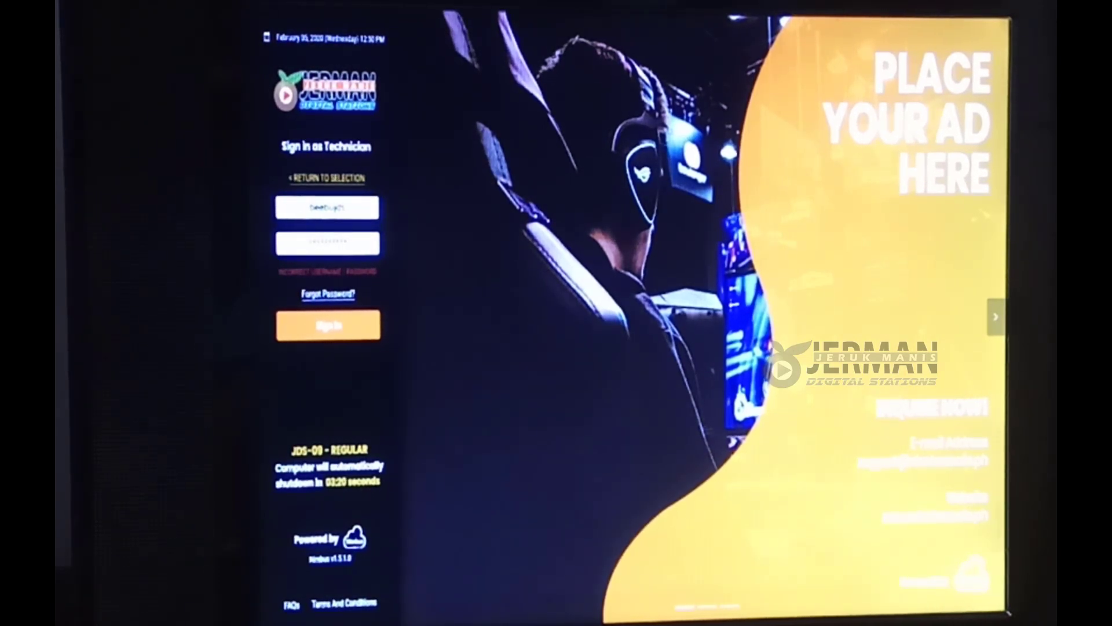
key("Return")
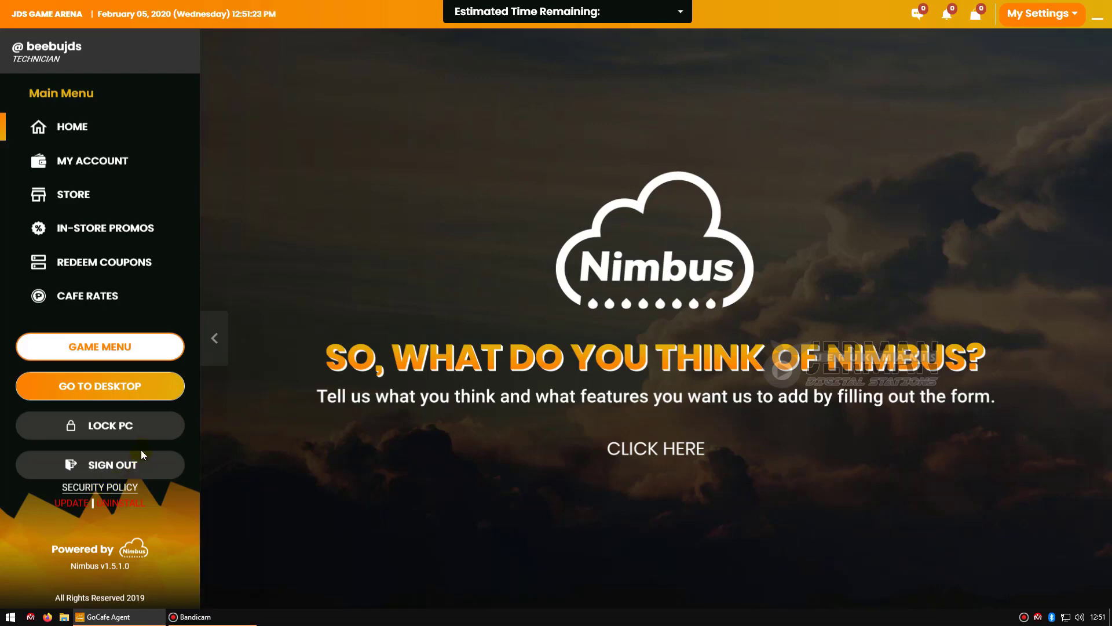
Review the security policy options for the PC and close them without applying any change
left_click(117, 489)
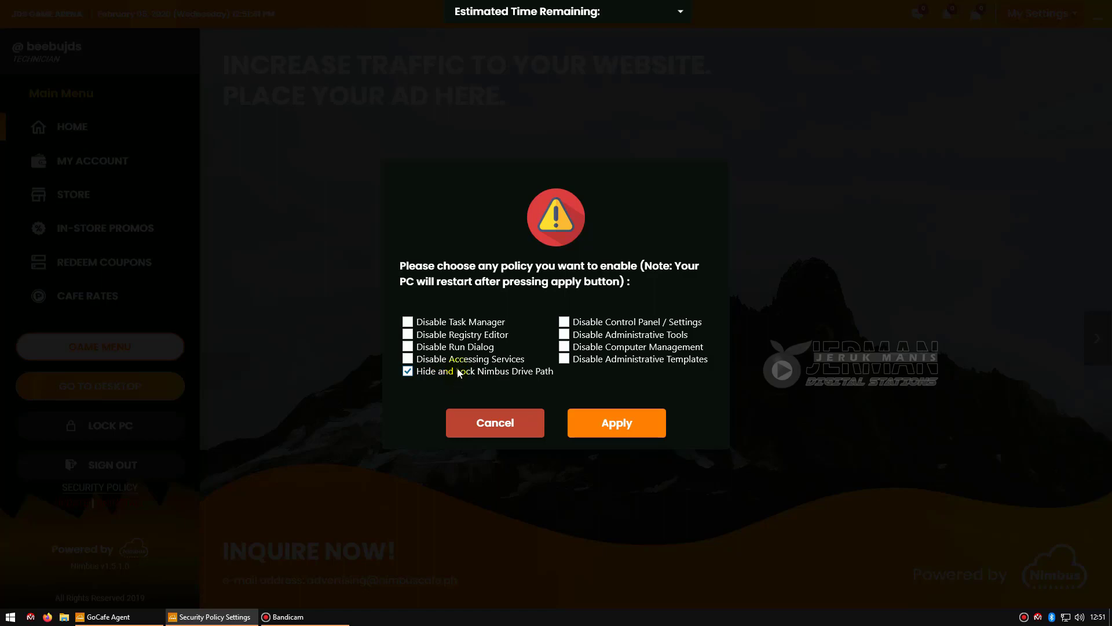
left_click(477, 425)
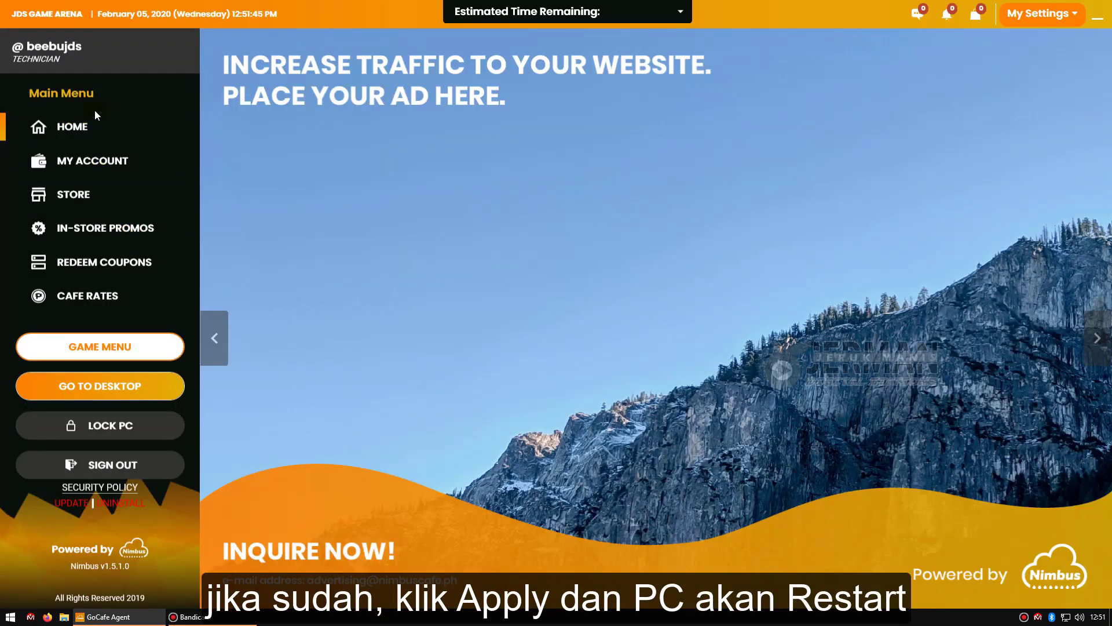
Switch back and forth between the Nimbus client and the Windows desktop, leaving the client minimized
left_click(1098, 22)
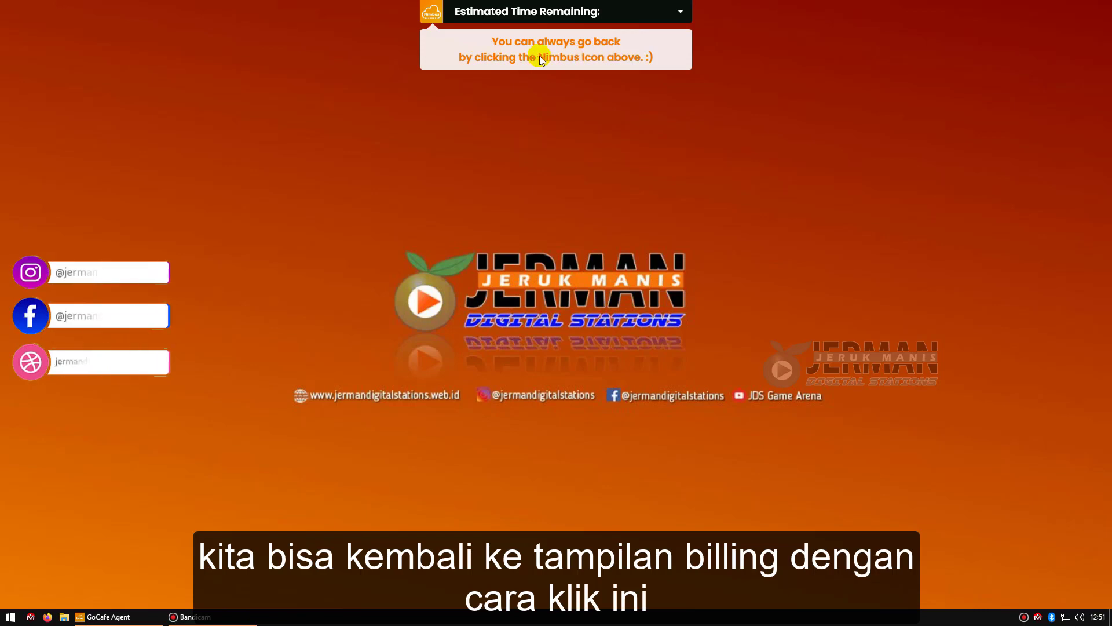
left_click(437, 24)
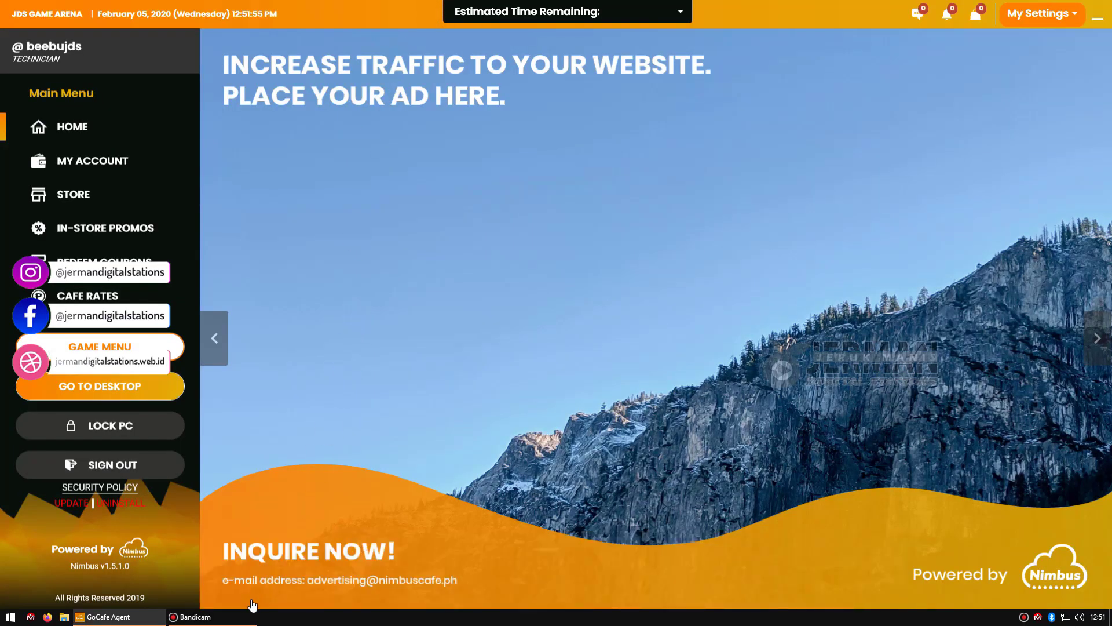
mouse_move(121, 618)
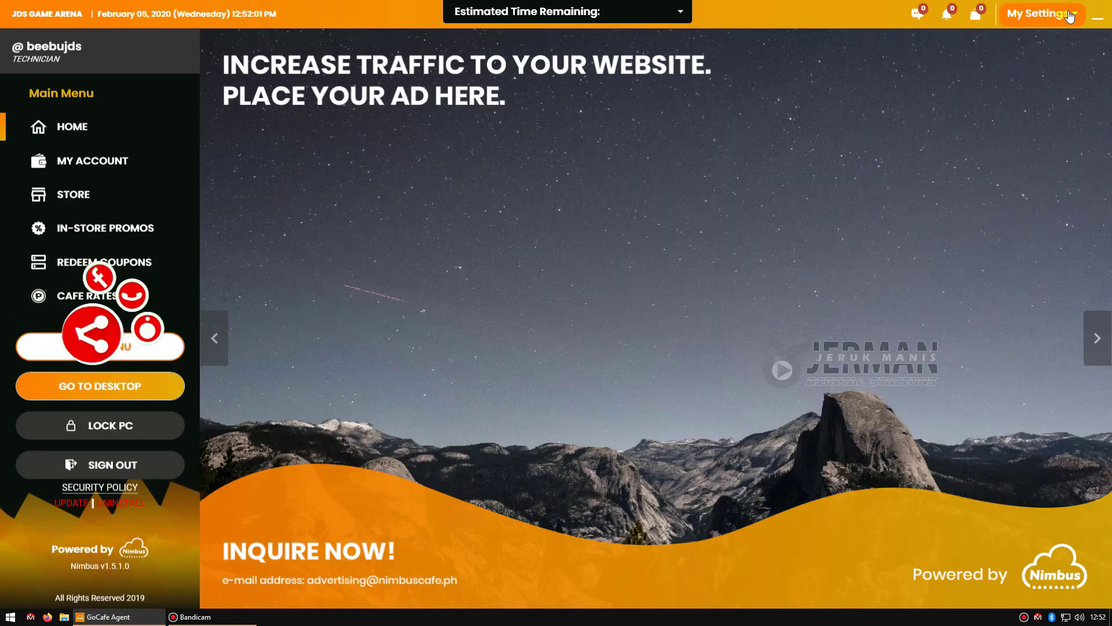
left_click(1098, 18)
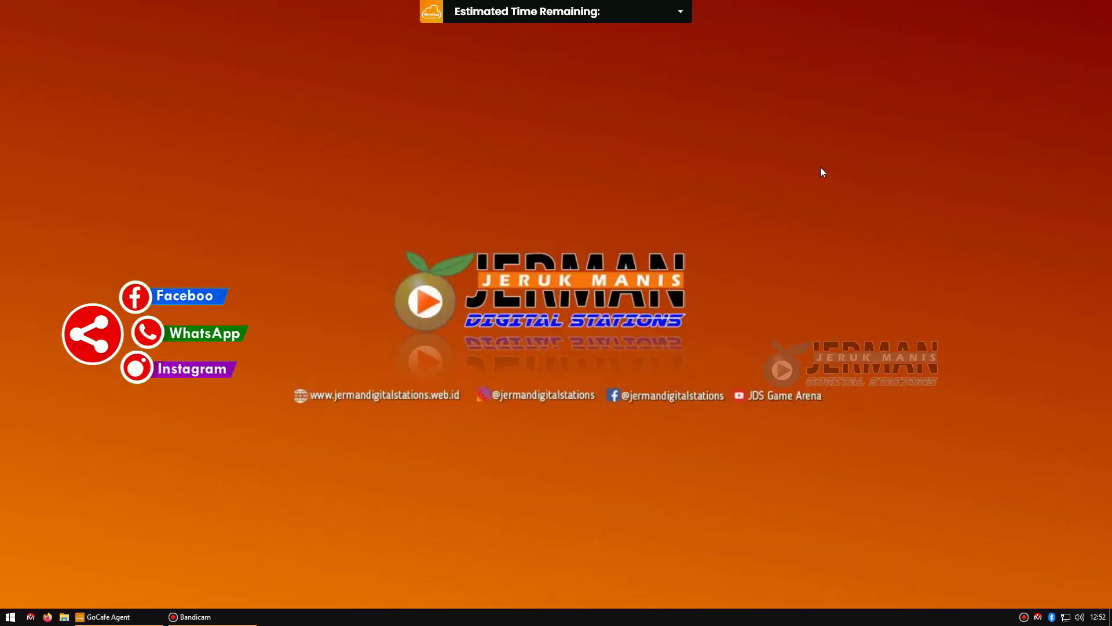
left_click(108, 617)
left_click(220, 323)
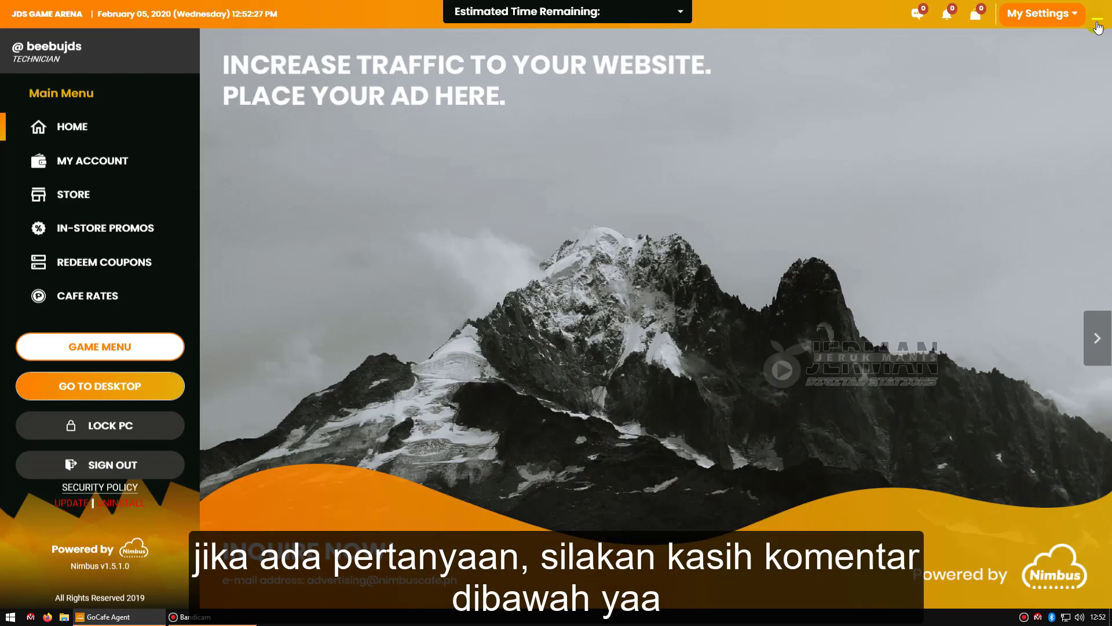
left_click(1098, 18)
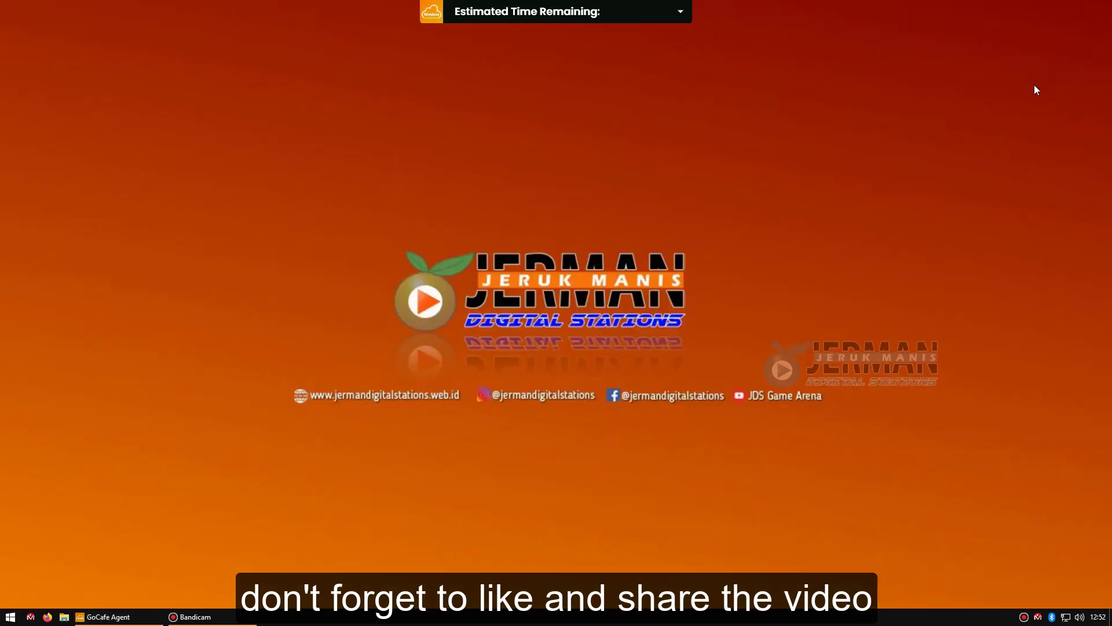